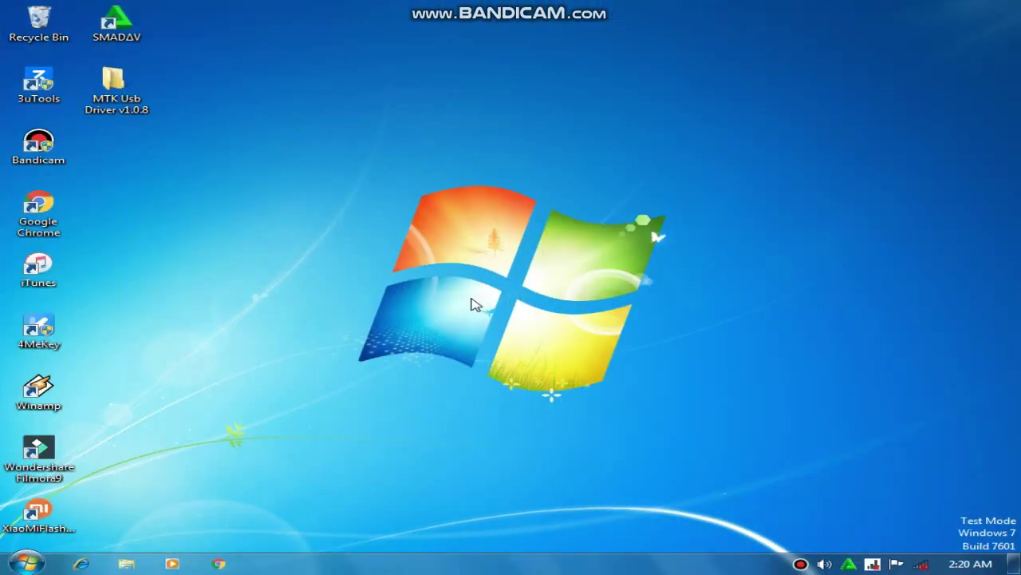
Browse drive E through SAMSUNG, Firmware Samsung and J7 Prime to the J7 Prime INDIA Firmware folder and select all its firmware files.
{"action": "left_click", "coordinate": [126, 558]}
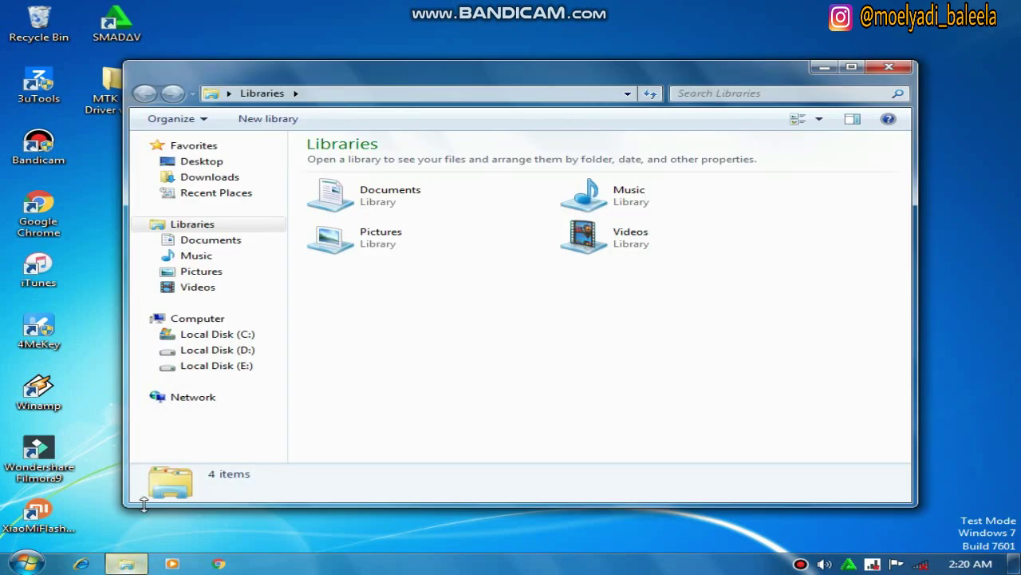
{"action": "left_click", "coordinate": [216, 365]}
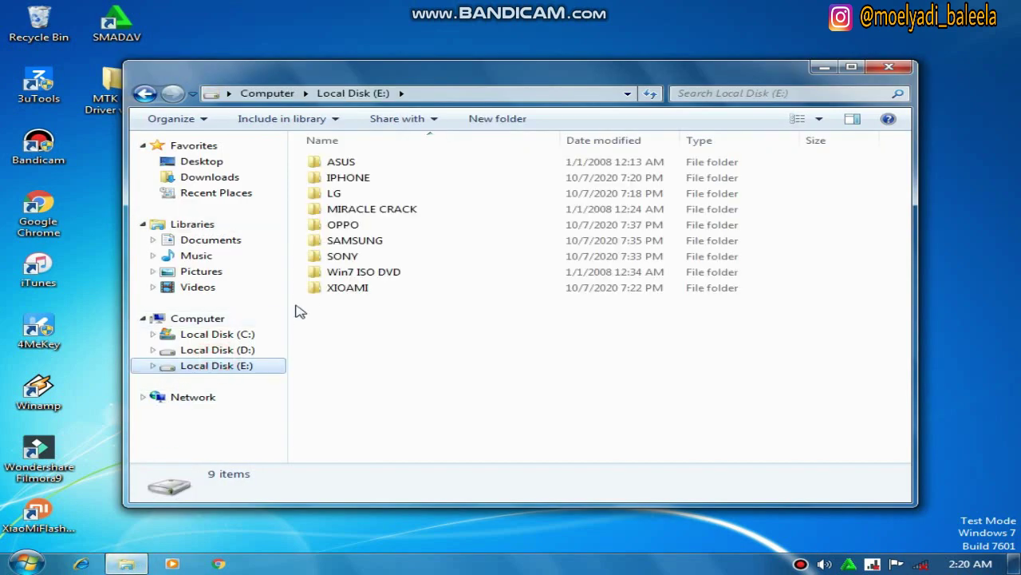
{"action": "double_click", "coordinate": [352, 242]}
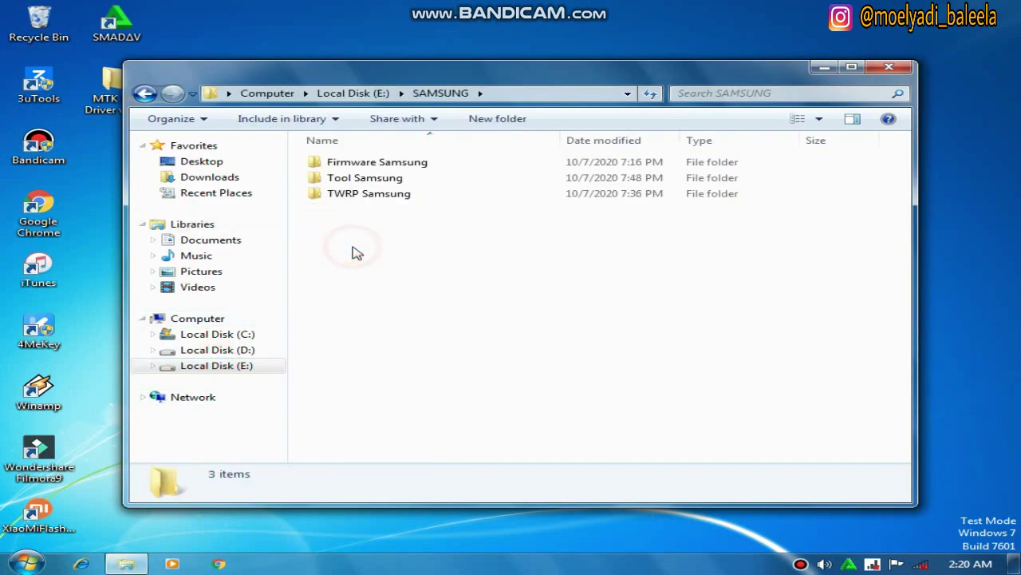
{"action": "double_click", "coordinate": [446, 163]}
{"action": "double_click", "coordinate": [445, 163]}
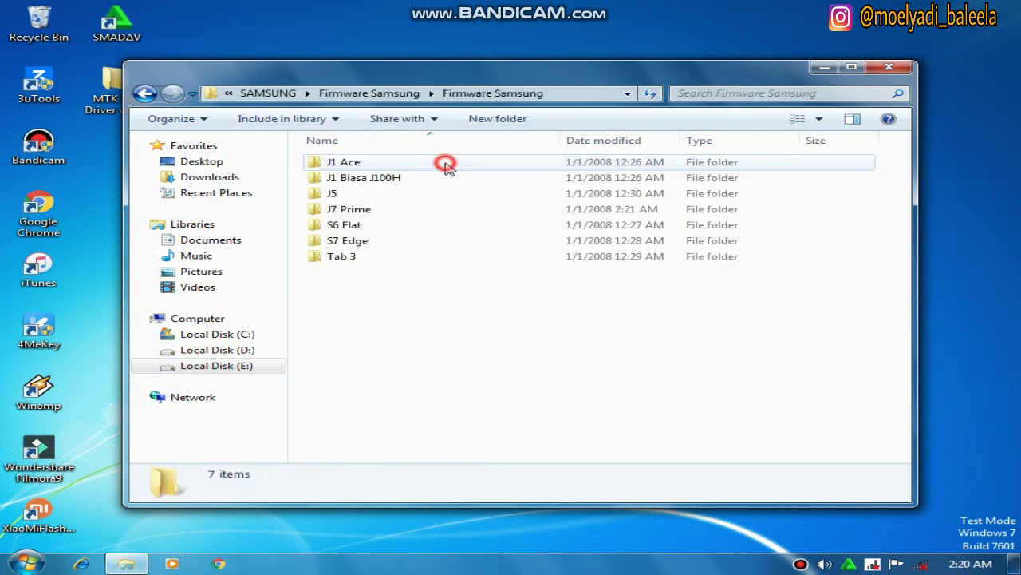
{"action": "double_click", "coordinate": [438, 212]}
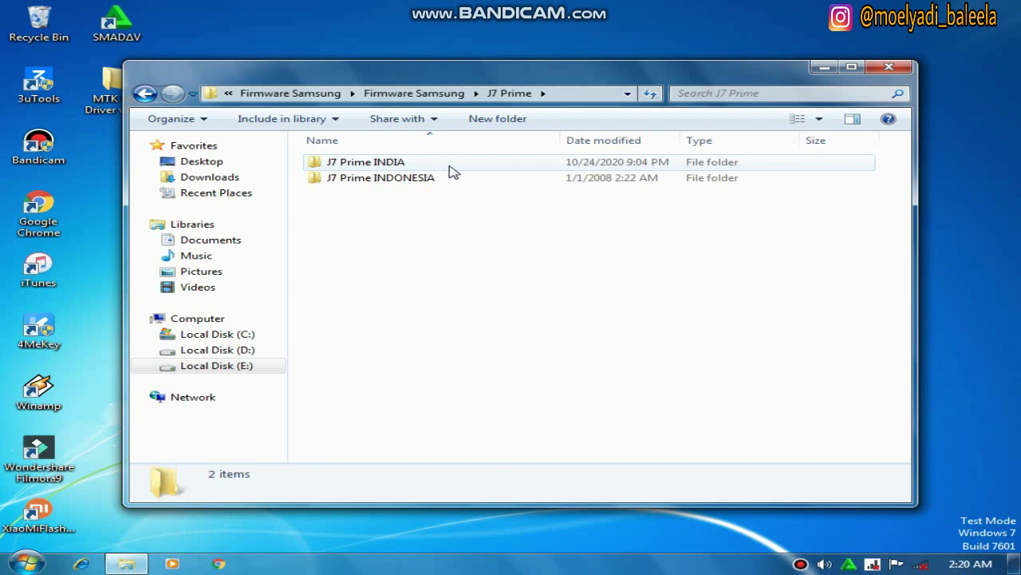
{"action": "double_click", "coordinate": [431, 166]}
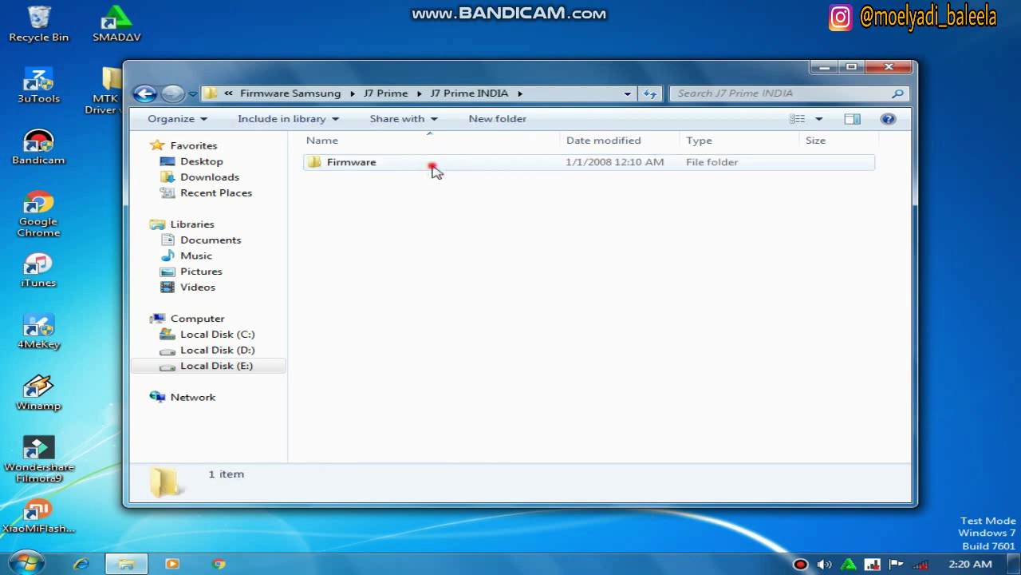
{"action": "double_click", "coordinate": [432, 166]}
{"action": "left_click_drag", "start_coordinate": [438, 245], "coordinate": [488, 161]}
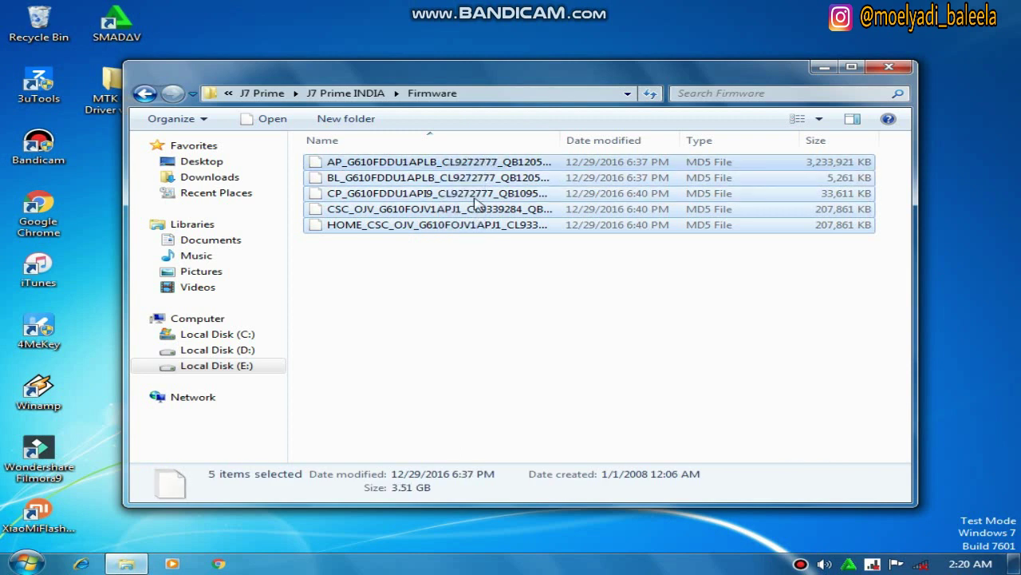
Return to drive E and launch Odin3 from the odin3_v3.12.7 folder under SAMSUNG, Tool Samsung, Odine.
{"action": "left_click", "coordinate": [146, 95]}
{"action": "left_click", "coordinate": [146, 94]}
{"action": "left_click", "coordinate": [146, 95]}
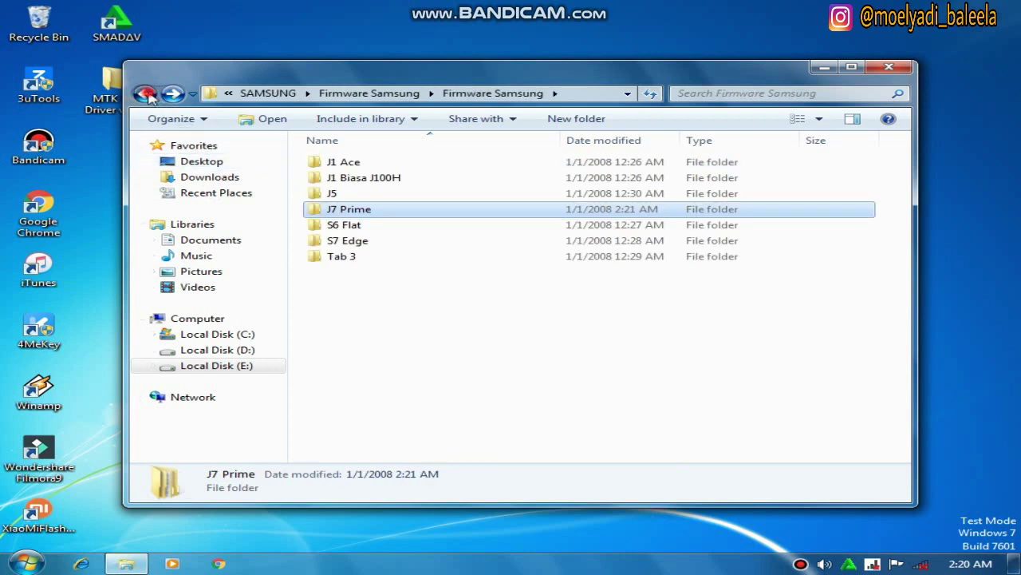
{"action": "left_click", "coordinate": [146, 95]}
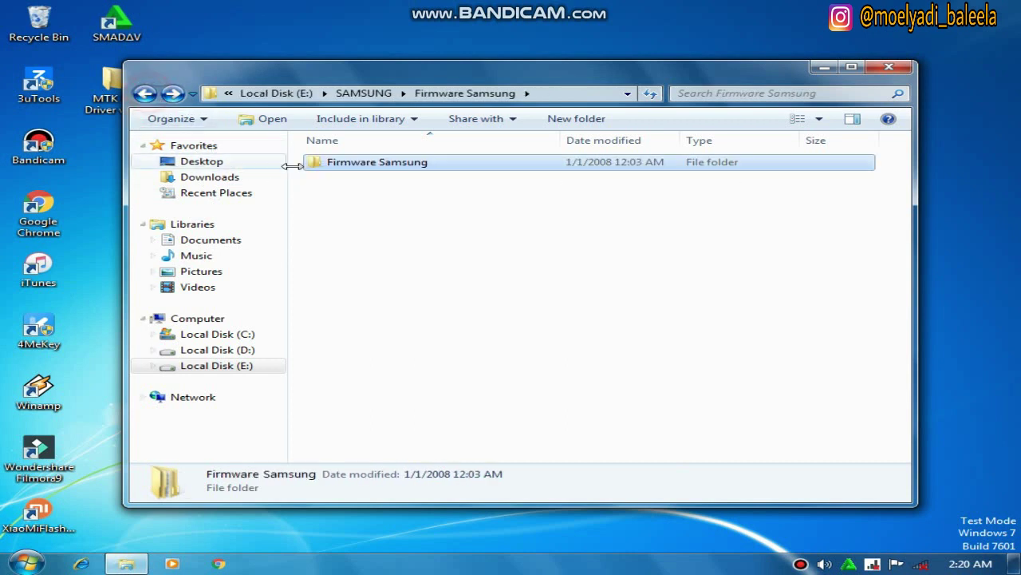
{"action": "left_click", "coordinate": [146, 95]}
{"action": "left_click", "coordinate": [412, 242]}
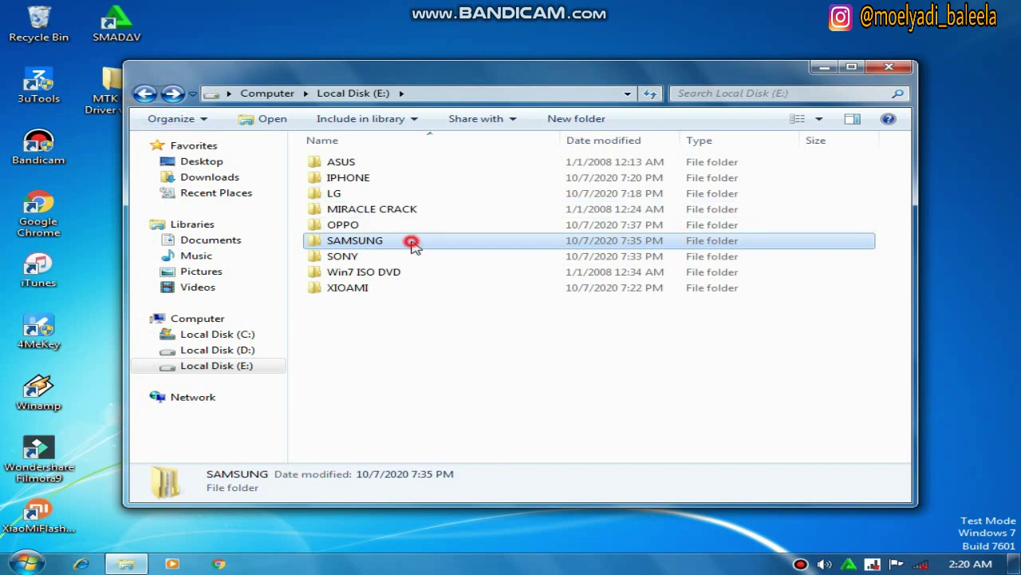
{"action": "double_click", "coordinate": [412, 243]}
{"action": "double_click", "coordinate": [394, 177]}
{"action": "double_click", "coordinate": [403, 163]}
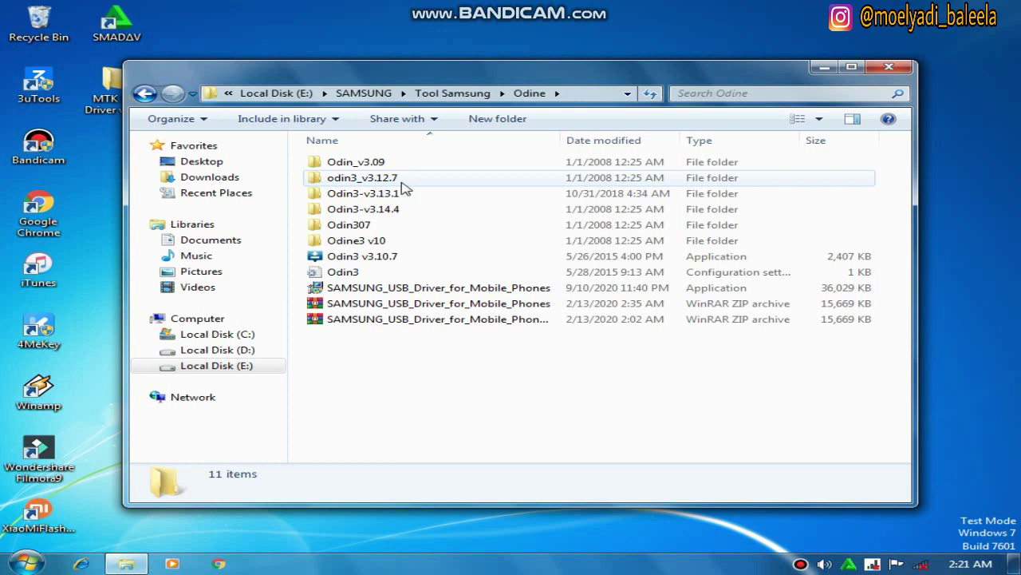
{"action": "double_click", "coordinate": [390, 179]}
{"action": "double_click", "coordinate": [388, 168]}
{"action": "double_click", "coordinate": [387, 166]}
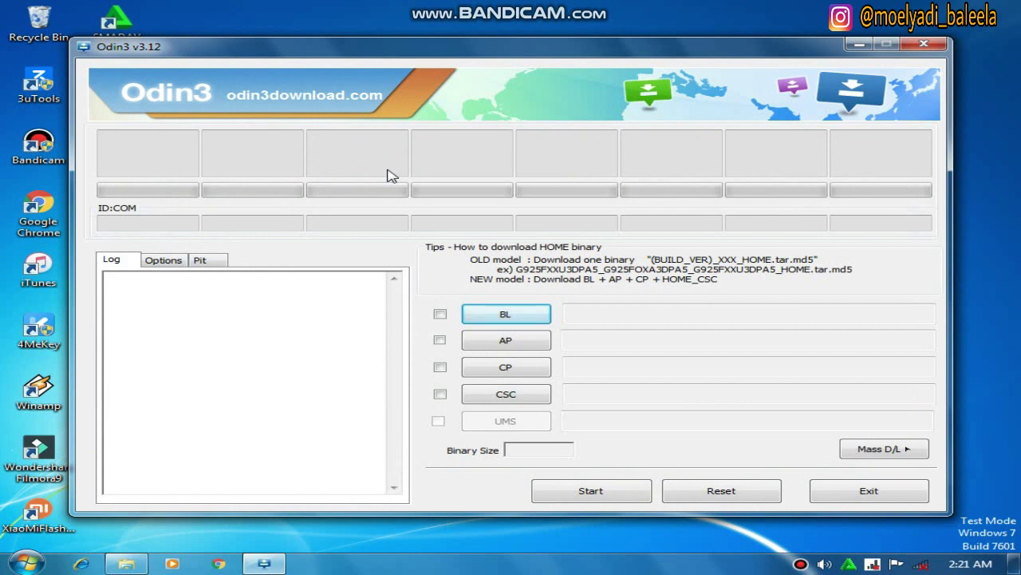
Load the BL_G610FDDU1APLB file from the J7 Prime INDIA Firmware folder on drive E into the BL slot.
{"action": "left_click", "coordinate": [524, 314]}
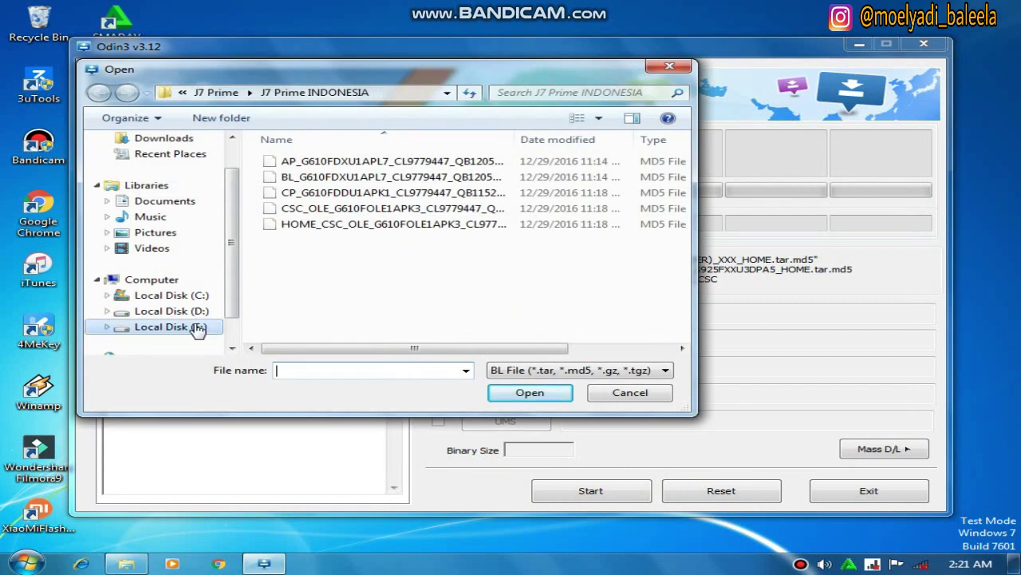
{"action": "left_click", "coordinate": [196, 328]}
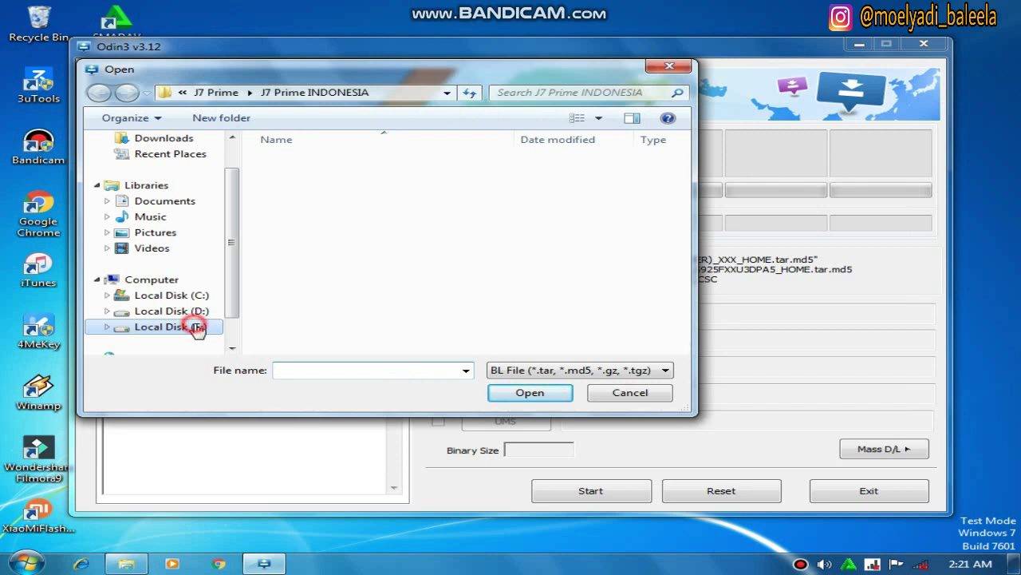
{"action": "left_click", "coordinate": [361, 239]}
{"action": "double_click", "coordinate": [362, 240]}
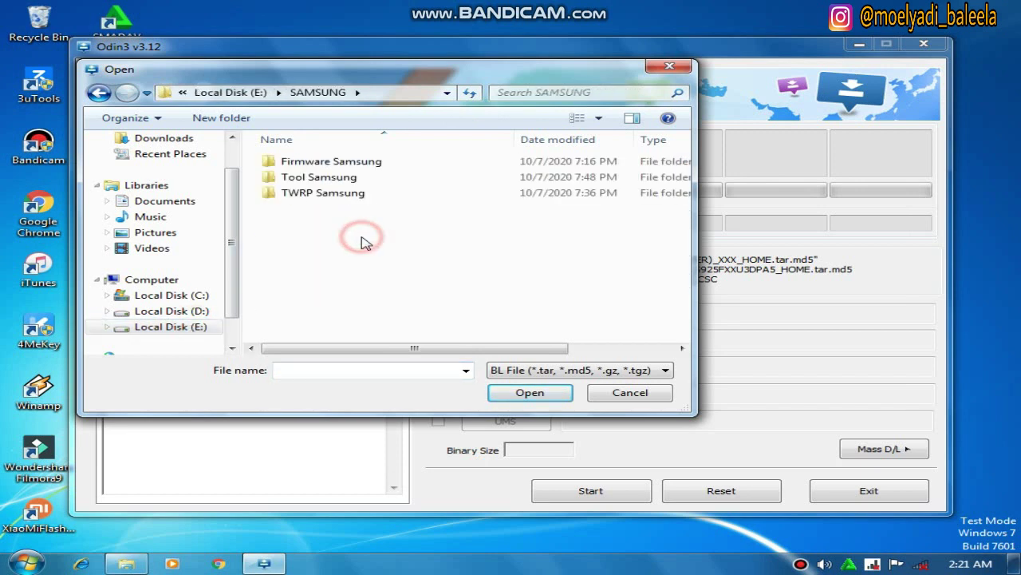
{"action": "double_click", "coordinate": [371, 163]}
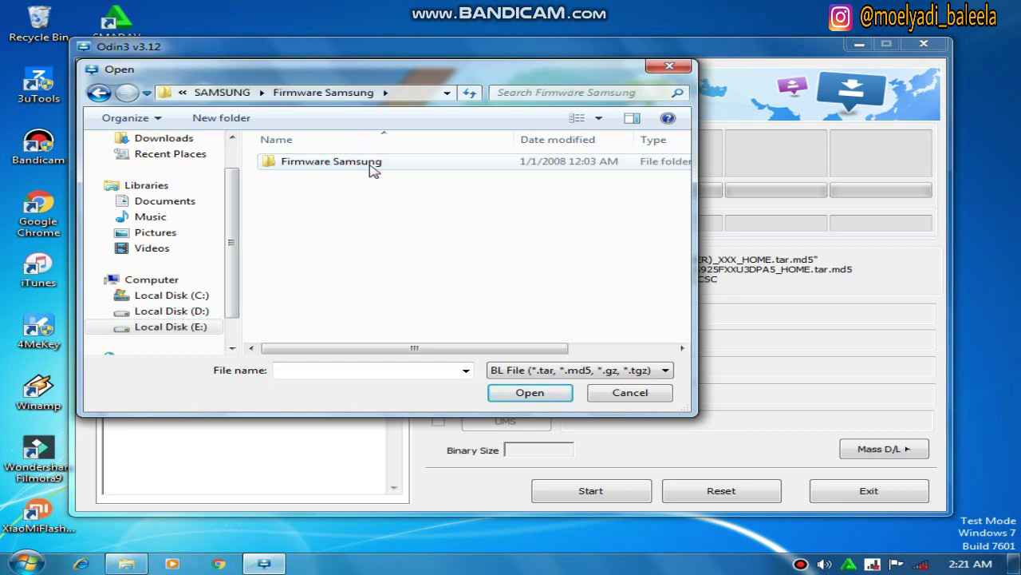
{"action": "double_click", "coordinate": [372, 163]}
{"action": "double_click", "coordinate": [372, 209]}
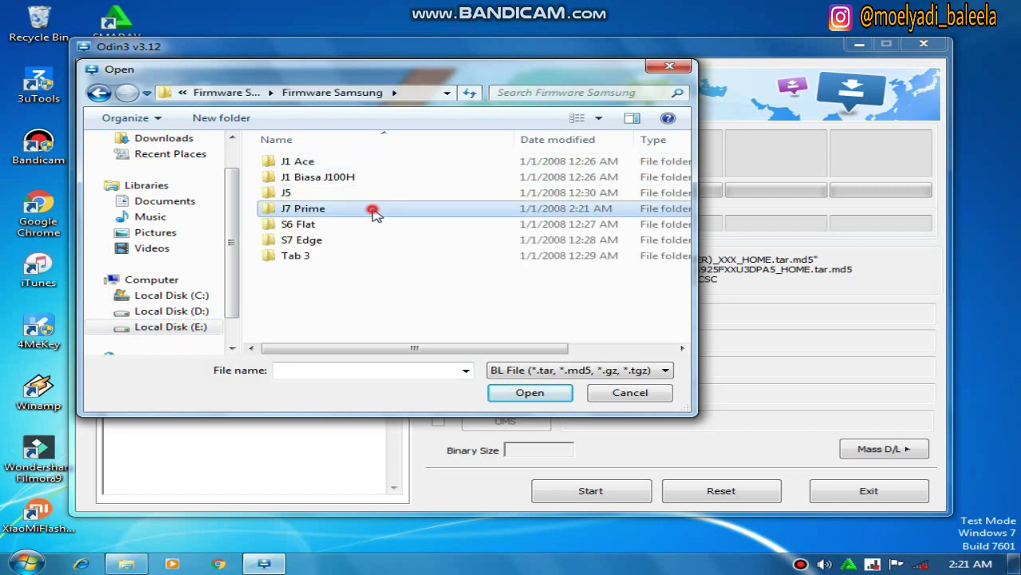
{"action": "double_click", "coordinate": [375, 163]}
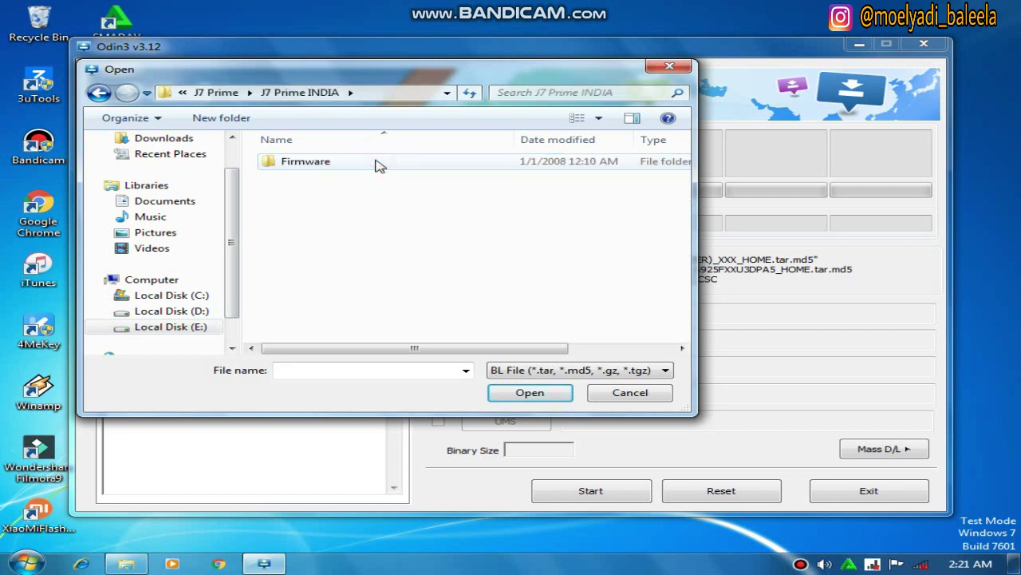
{"action": "double_click", "coordinate": [375, 163]}
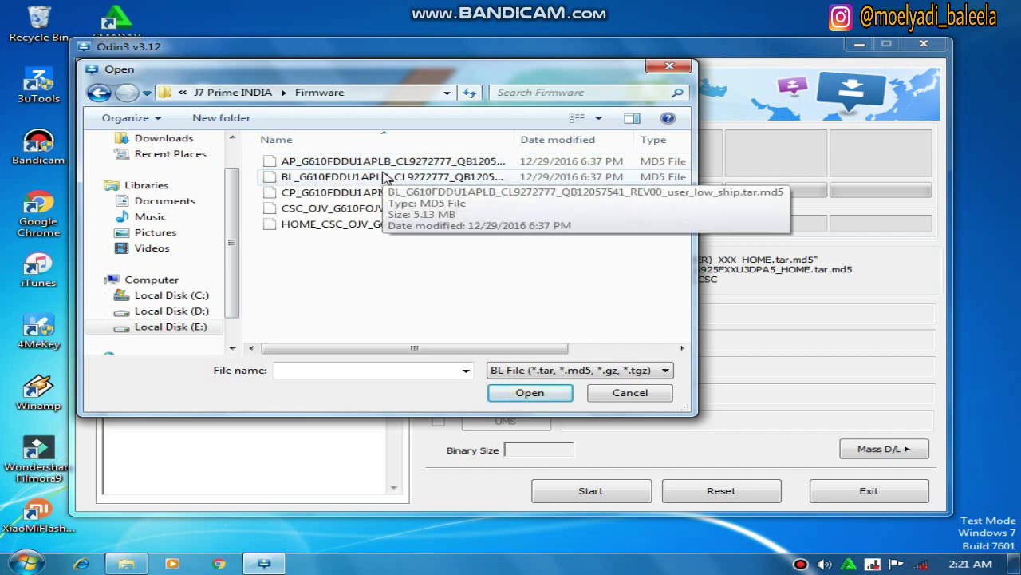
{"action": "left_click", "coordinate": [297, 179]}
{"action": "left_click", "coordinate": [516, 391]}
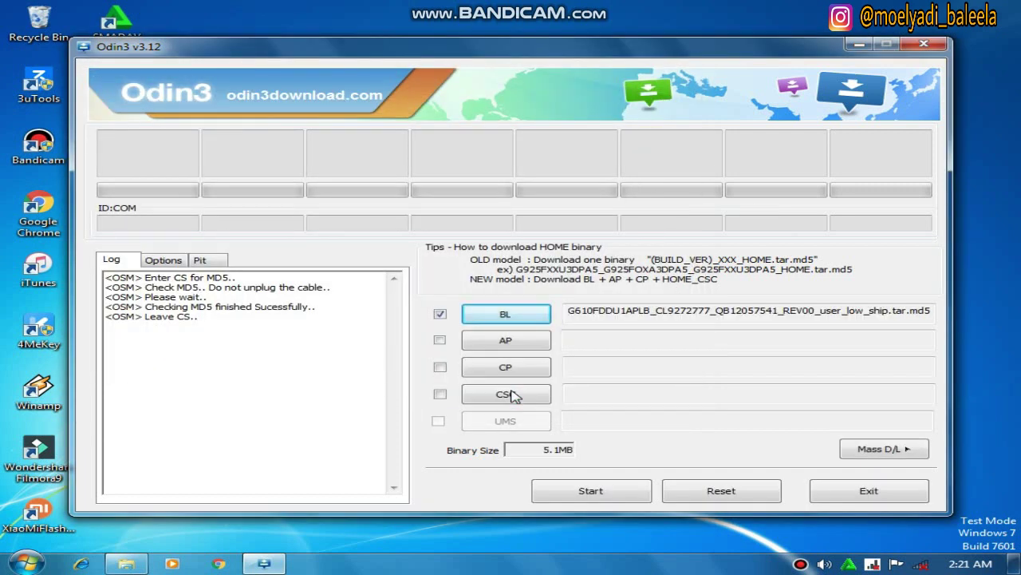
Load the AP_G610FDDU1APLB firmware file into the AP slot.
{"action": "left_click", "coordinate": [504, 341]}
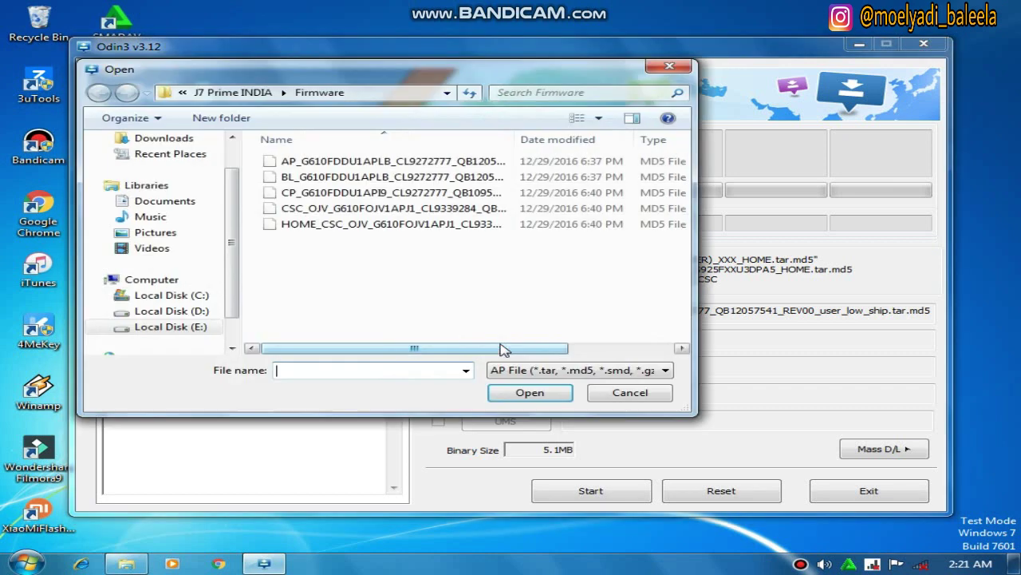
{"action": "left_click", "coordinate": [463, 163]}
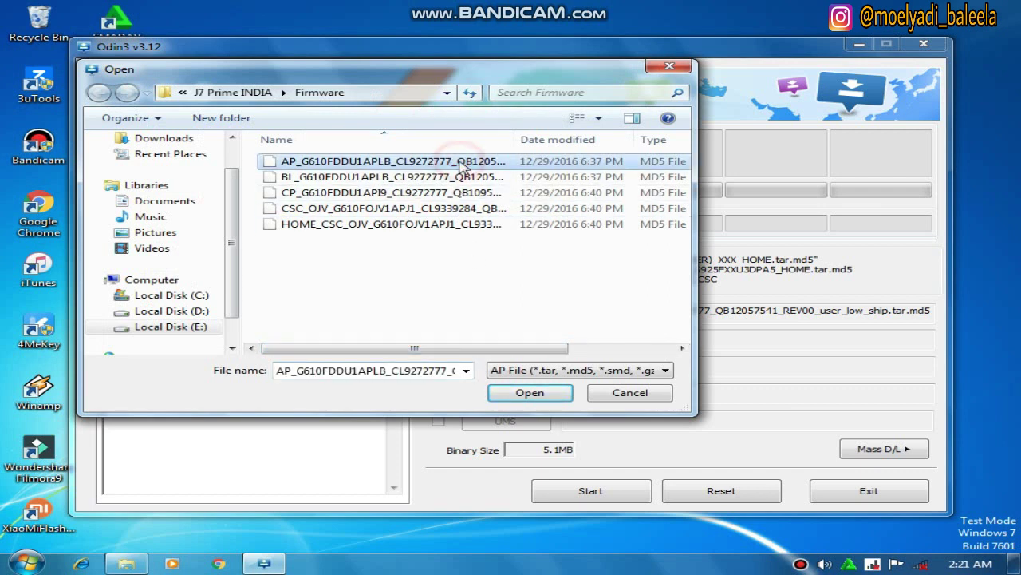
{"action": "left_click", "coordinate": [533, 393]}
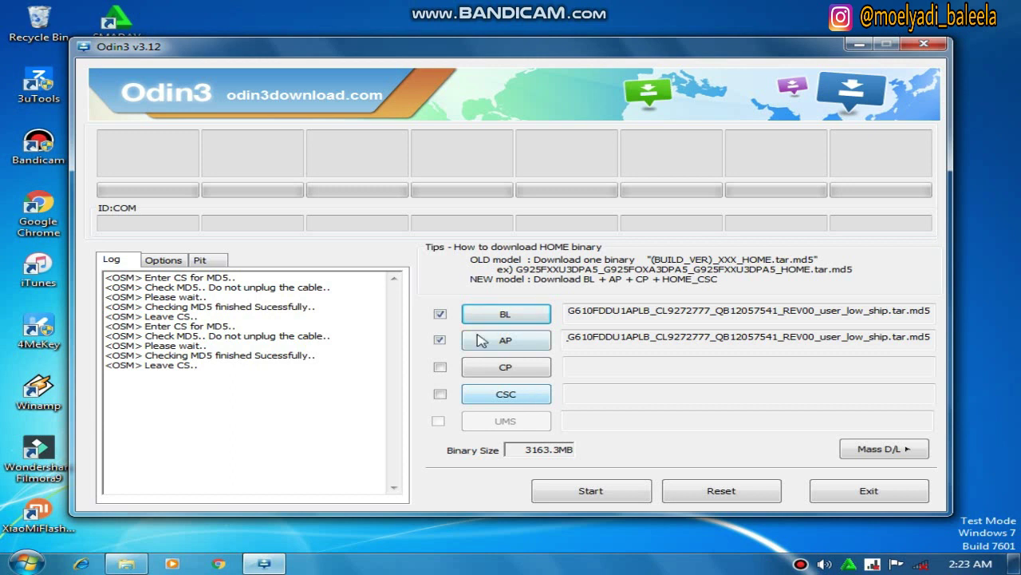
Load the CP_G610FDDU1API9 firmware file into the CP slot.
{"action": "left_click", "coordinate": [512, 376]}
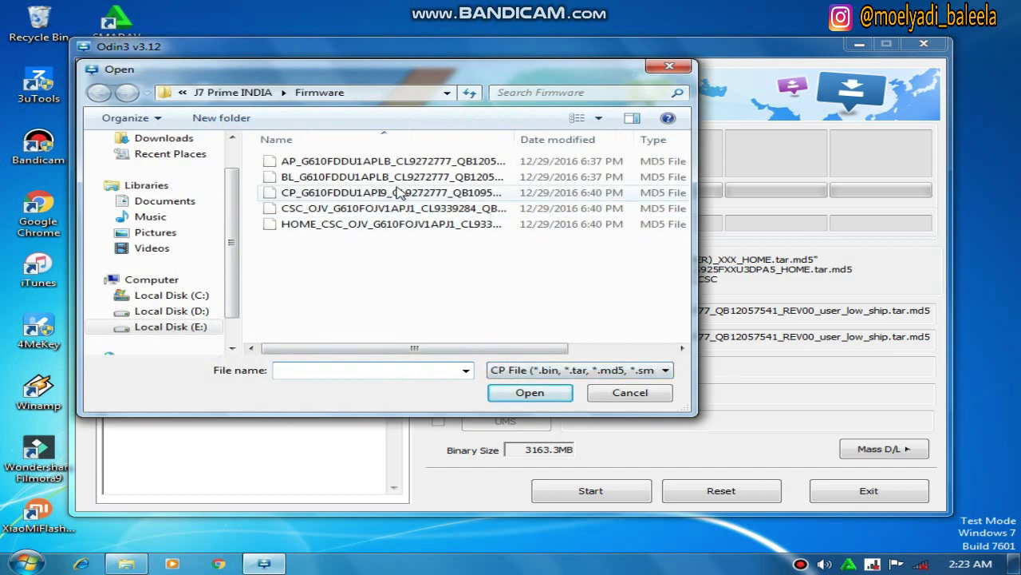
{"action": "left_click", "coordinate": [399, 194]}
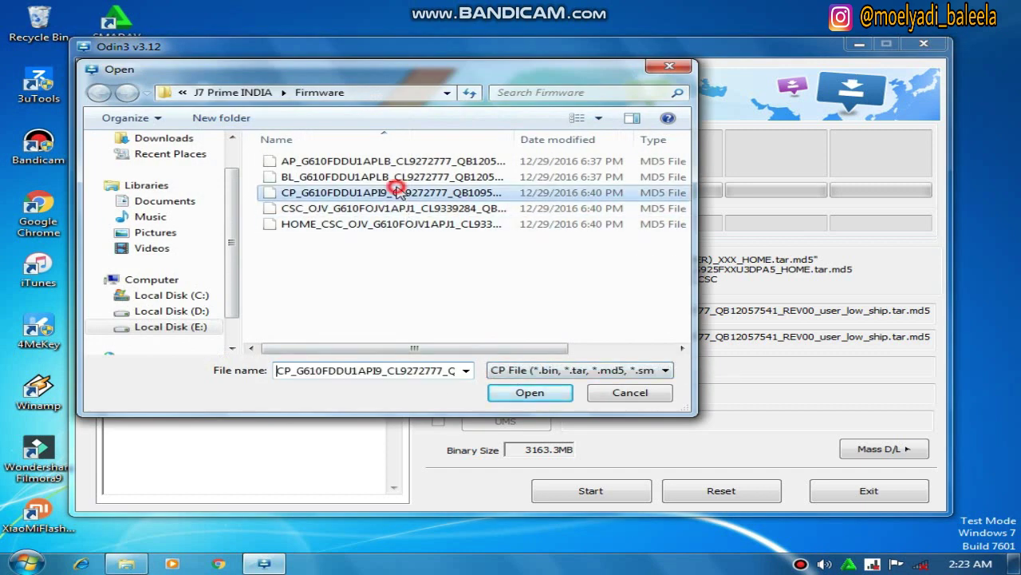
{"action": "left_click", "coordinate": [537, 397]}
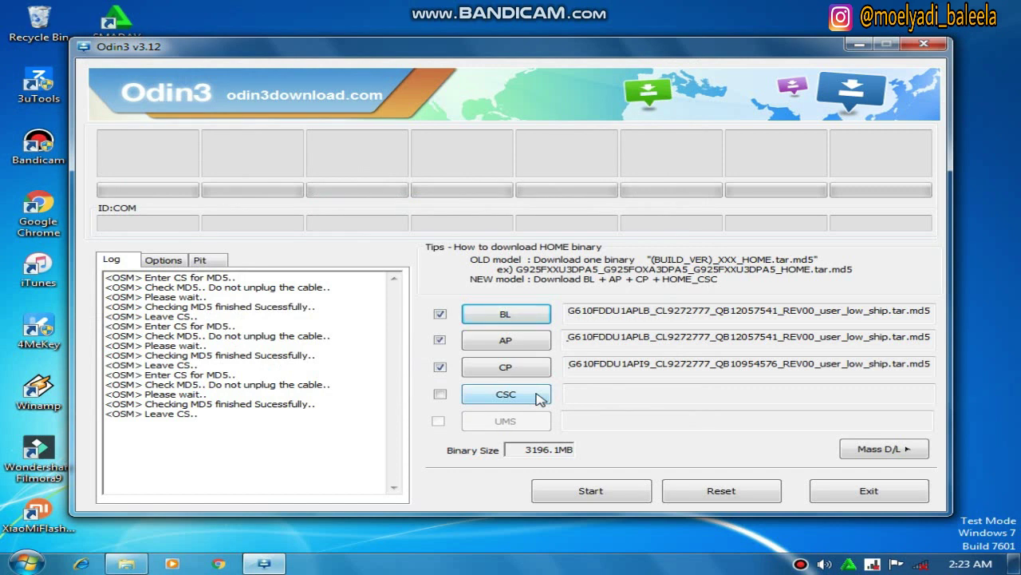
Load the CSC_OJV_G610FOJV1APJ1 firmware file, not the HOME_CSC one, into the CSC slot.
{"action": "left_click", "coordinate": [539, 396]}
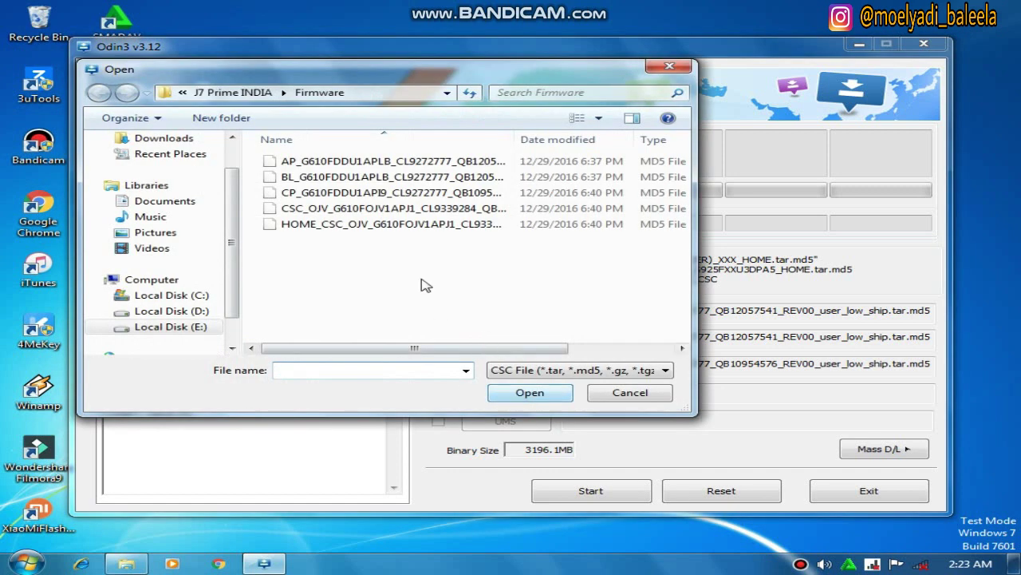
{"action": "left_click", "coordinate": [381, 209]}
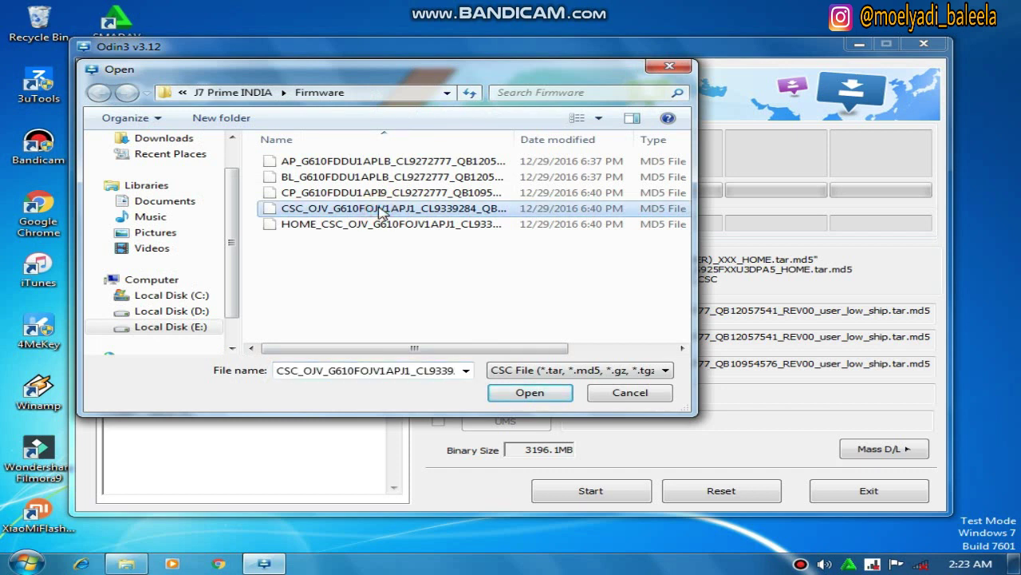
{"action": "left_click", "coordinate": [515, 395]}
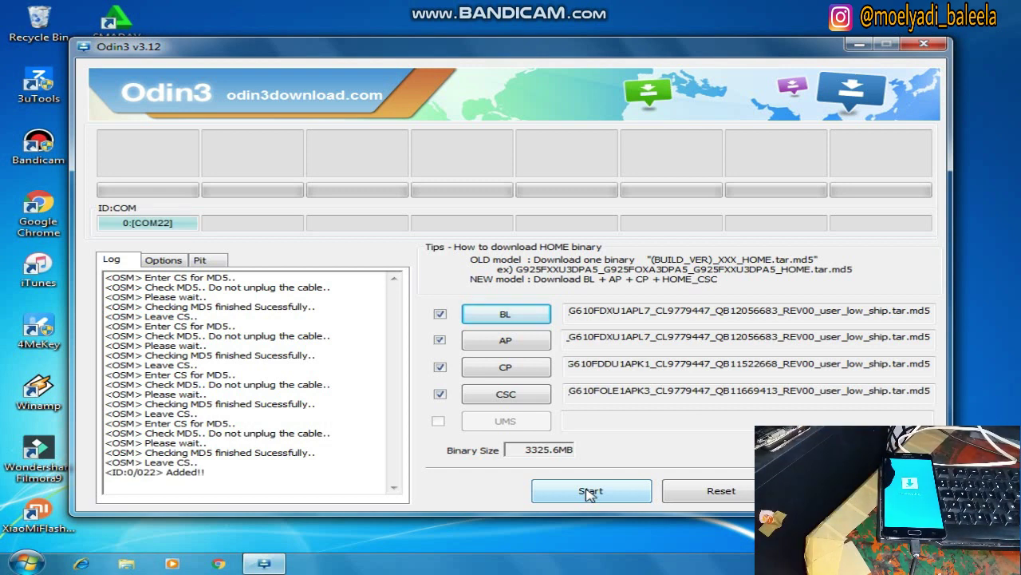
Try to flash the loaded firmware to the connected phone, then reset Odin3 and close it.
{"action": "left_click", "coordinate": [588, 490]}
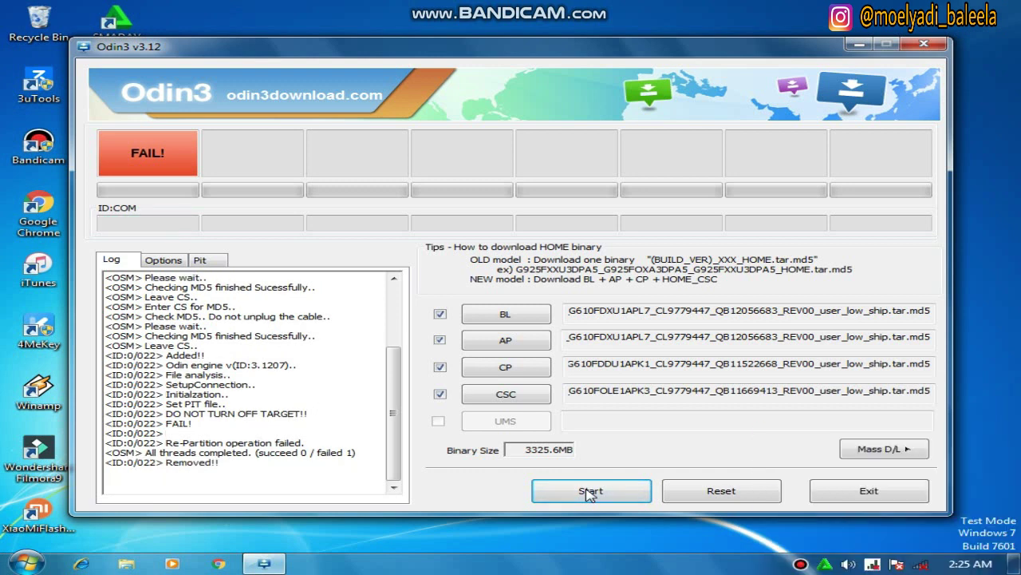
{"action": "left_click", "coordinate": [691, 498]}
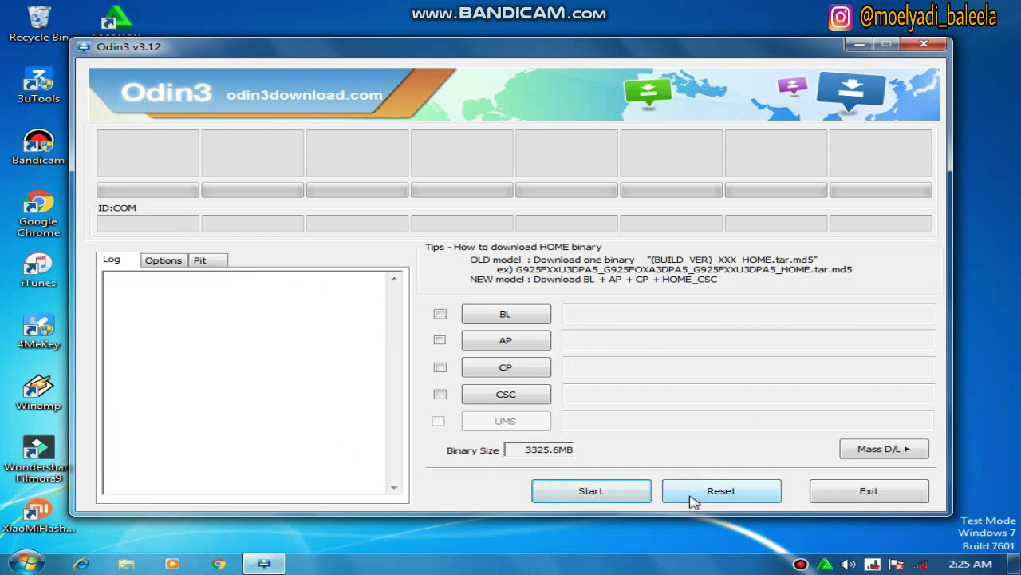
{"action": "left_click", "coordinate": [926, 46]}
{"action": "key", "text": "alt+F4"}
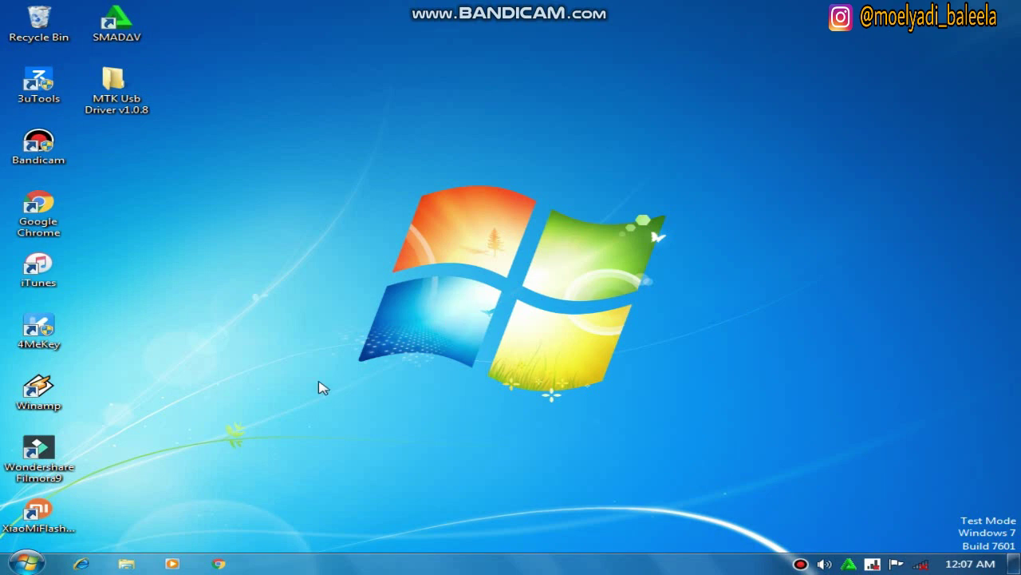
Open the Firmware folder of J7 Prime INDIA, inside SAMSUNG's Firmware Samsung folders on Local Disk (E:).
{"action": "left_click", "coordinate": [126, 564]}
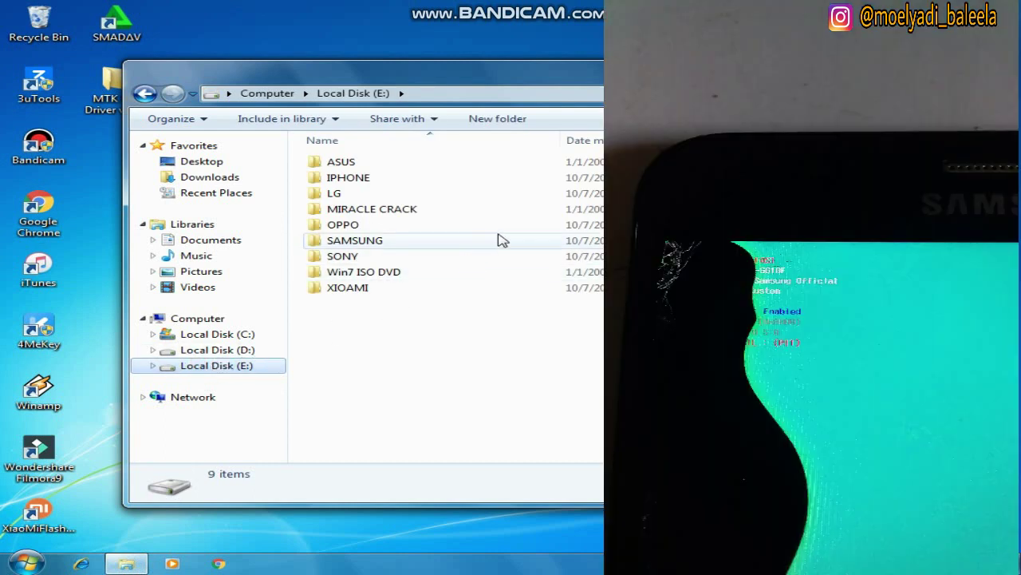
{"action": "double_click", "coordinate": [501, 239]}
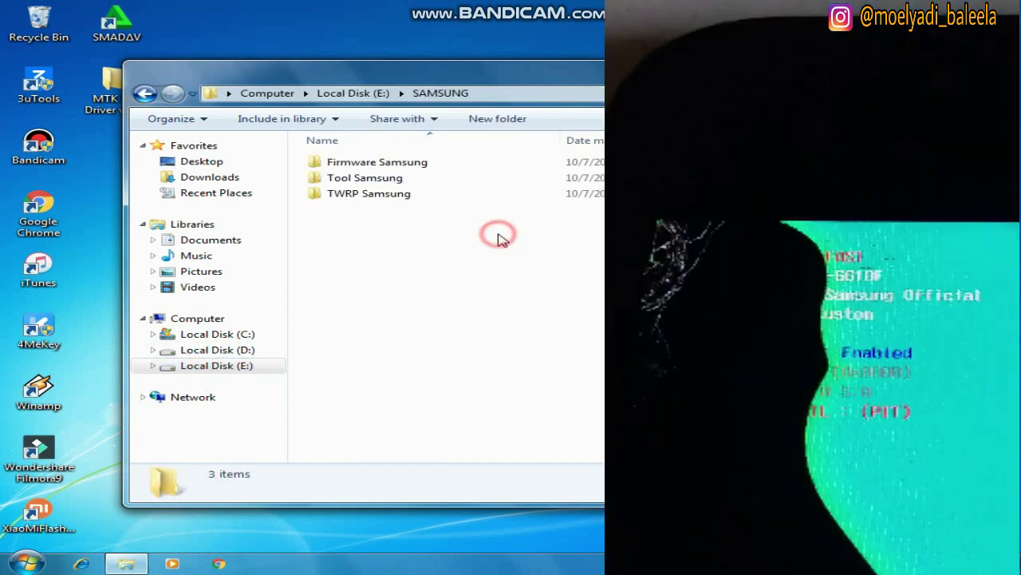
{"action": "double_click", "coordinate": [397, 166]}
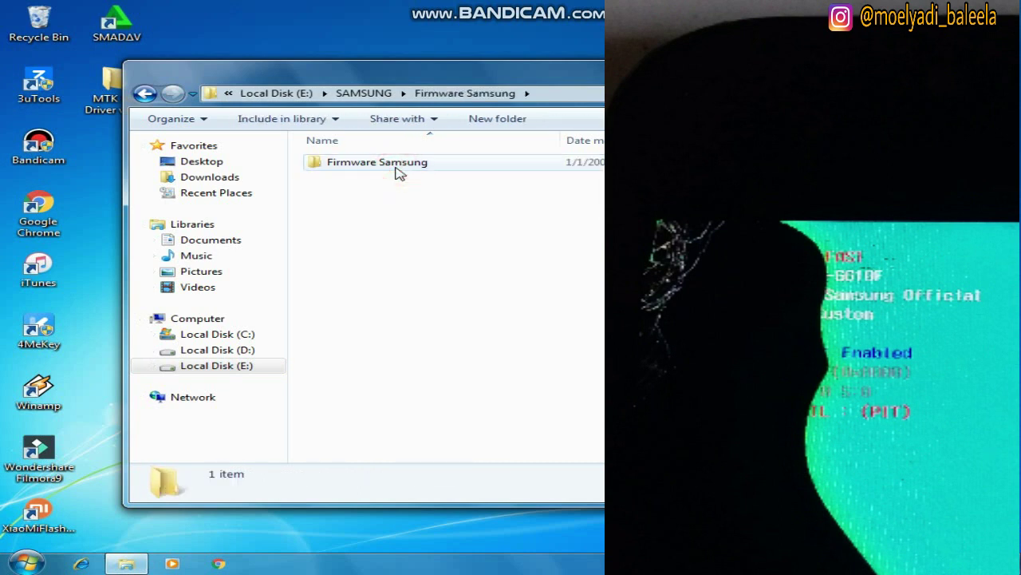
{"action": "double_click", "coordinate": [395, 165]}
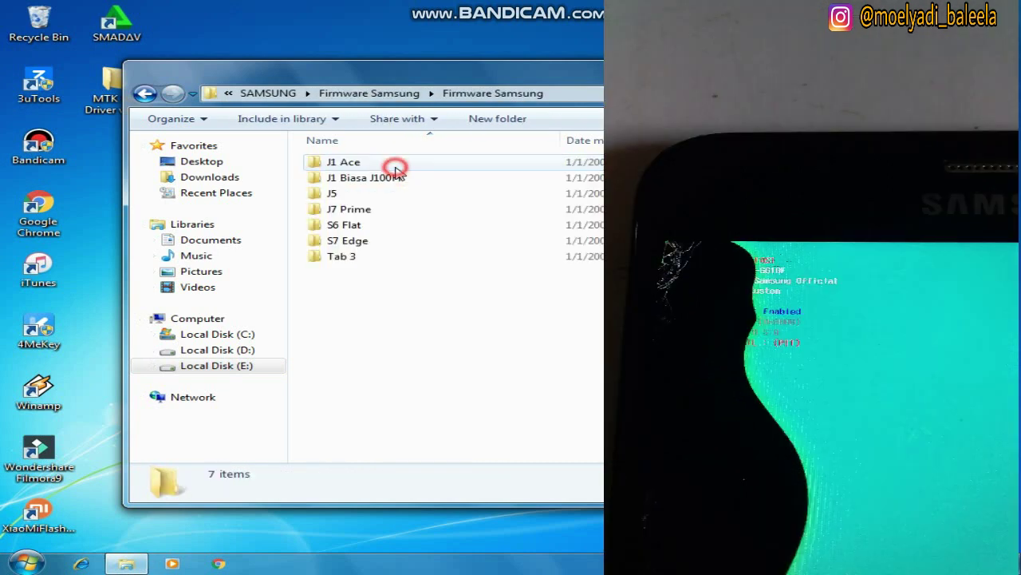
{"action": "double_click", "coordinate": [388, 212]}
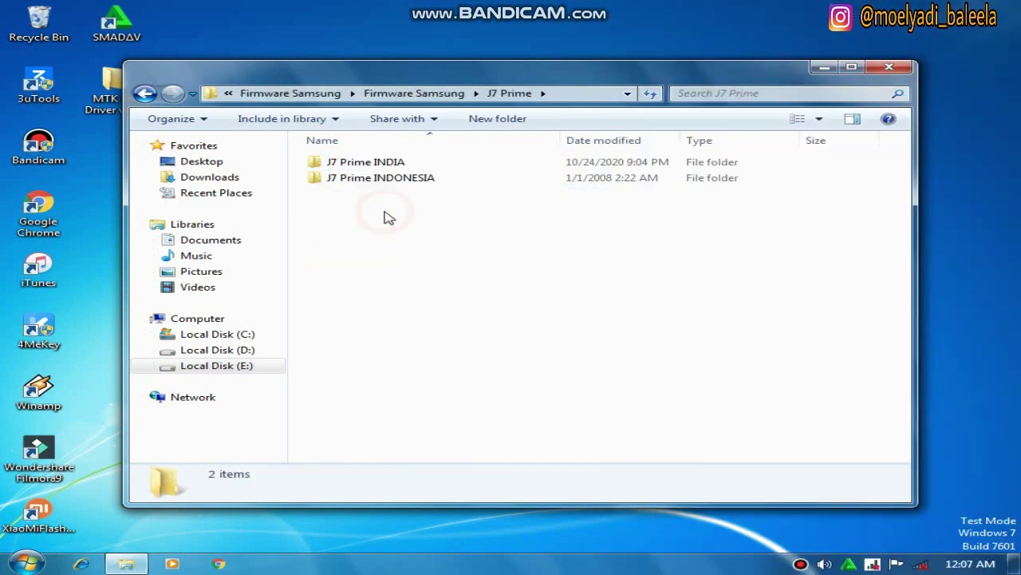
{"action": "double_click", "coordinate": [410, 165]}
{"action": "left_click", "coordinate": [410, 167]}
{"action": "double_click", "coordinate": [410, 167]}
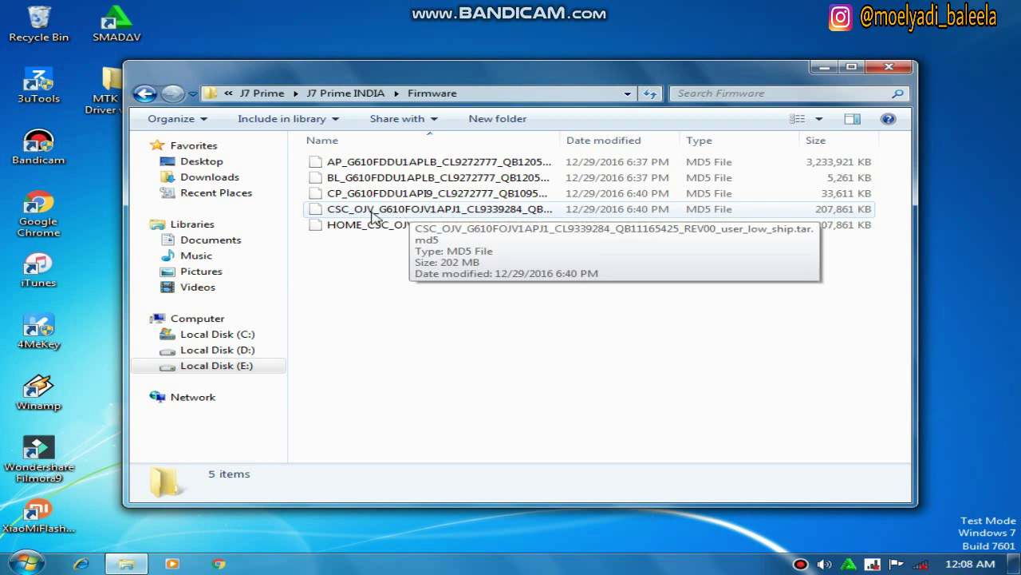
Create a new folder named pit inside the J7 Prime INDIA Firmware folder.
{"action": "right_click", "coordinate": [381, 327]}
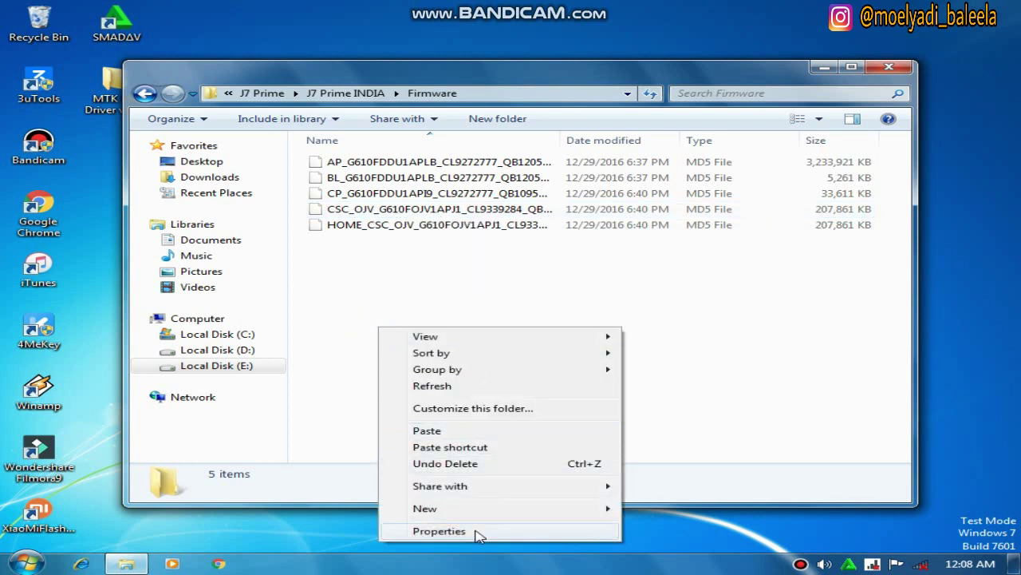
{"action": "mouse_move", "coordinate": [511, 509]}
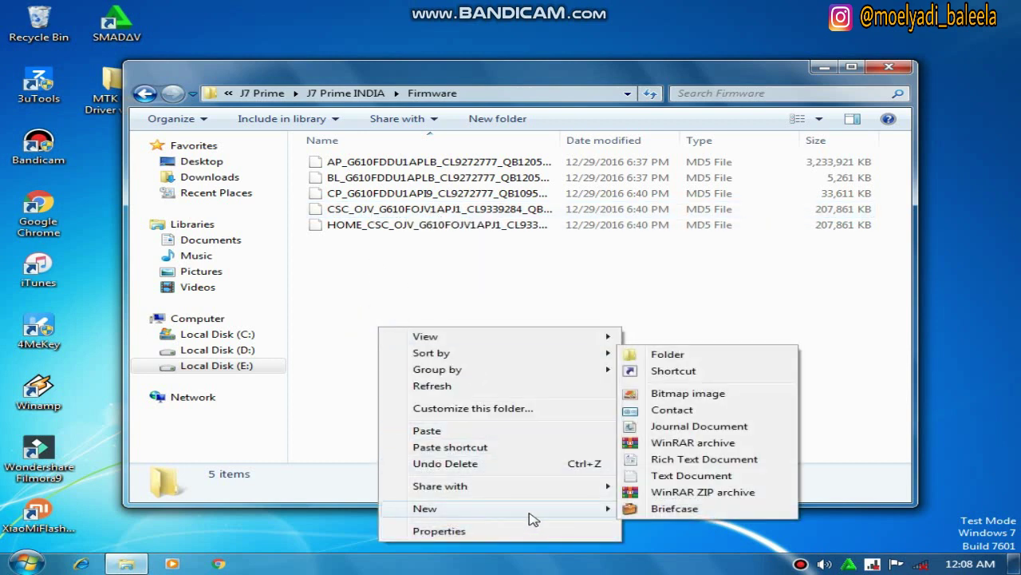
{"action": "left_click", "coordinate": [723, 356]}
{"action": "key", "text": "BackSpace"}
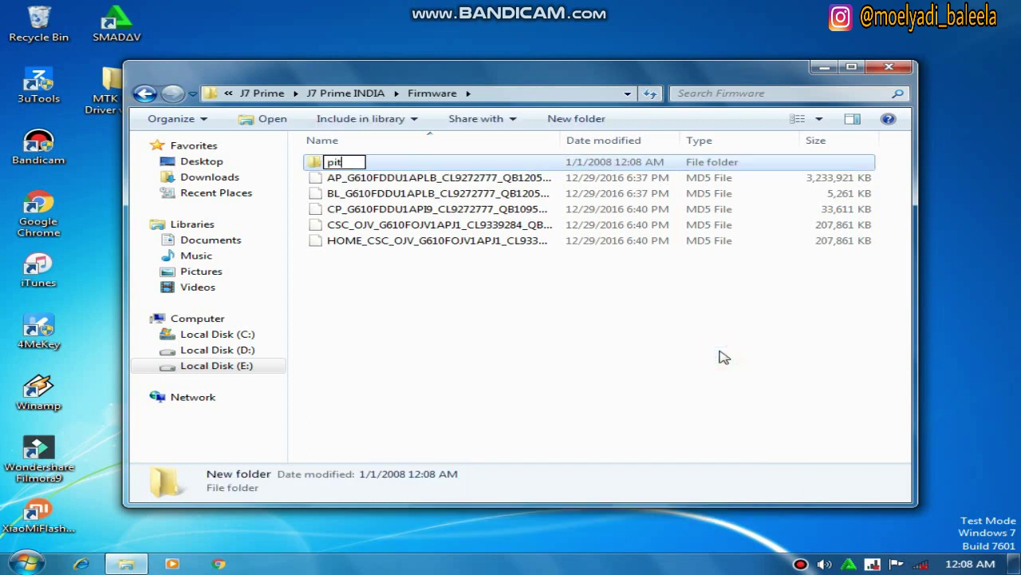
{"action": "key", "text": "Return"}
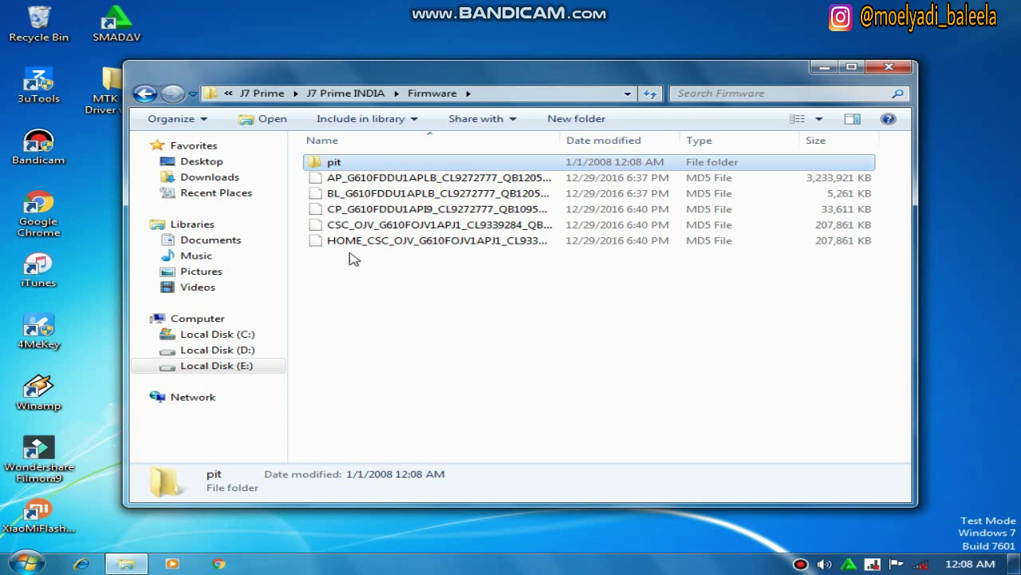
Copy the CSC_OJV_G610FOJV1APJ1 firmware file into the pit folder.
{"action": "right_click", "coordinate": [364, 231]}
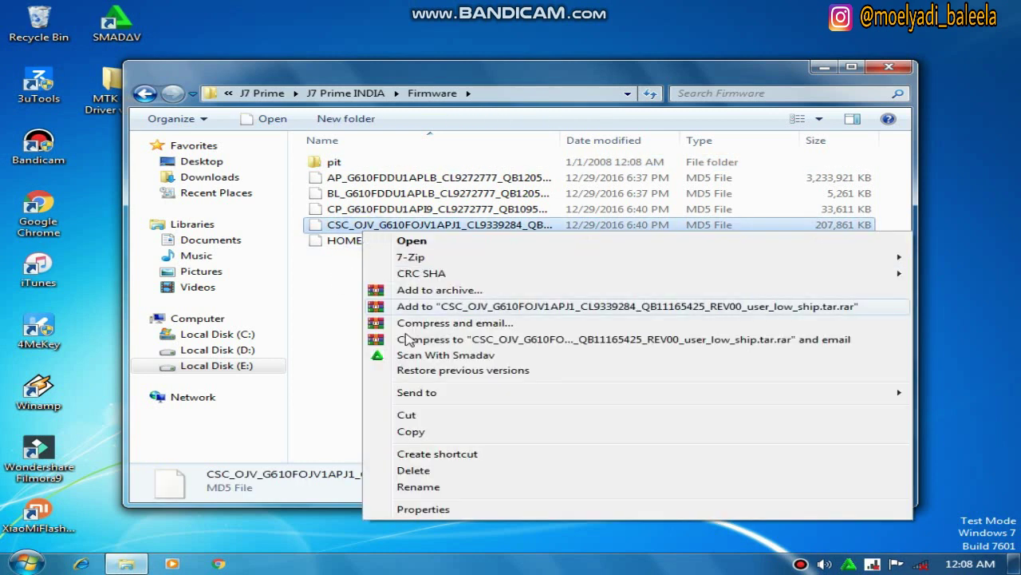
{"action": "left_click", "coordinate": [415, 433]}
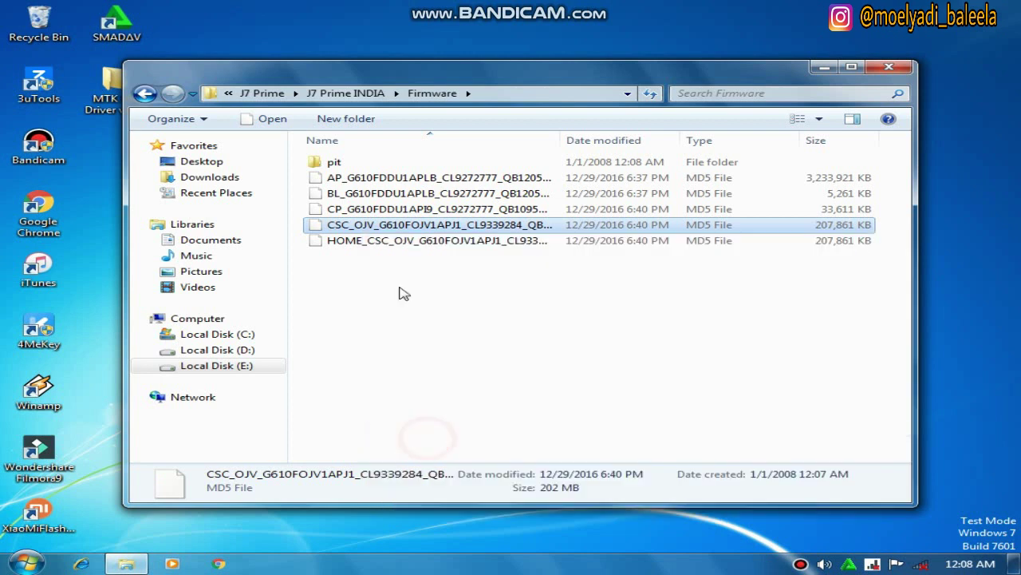
{"action": "double_click", "coordinate": [383, 164]}
{"action": "right_click", "coordinate": [360, 250]}
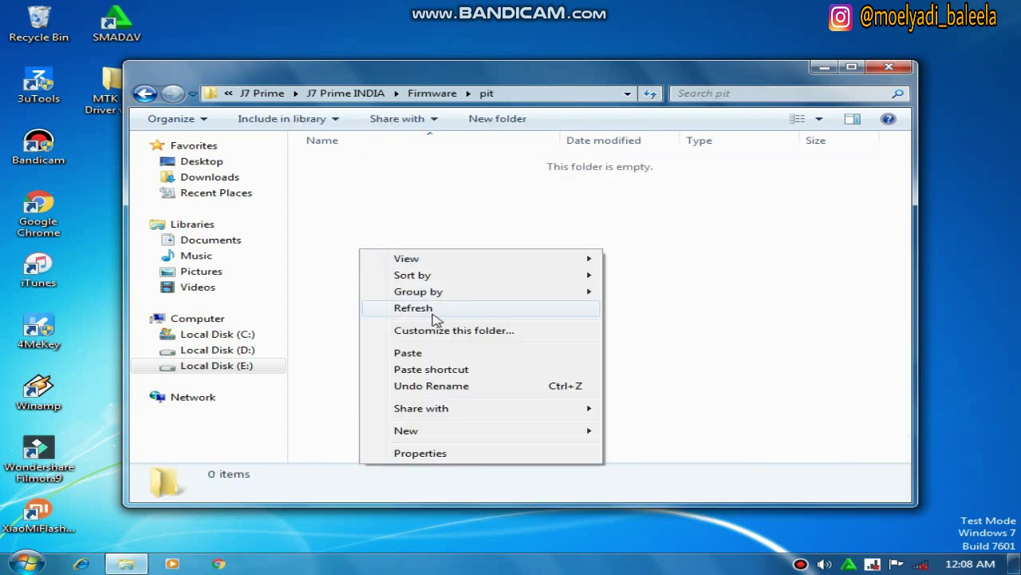
{"action": "left_click", "coordinate": [433, 356]}
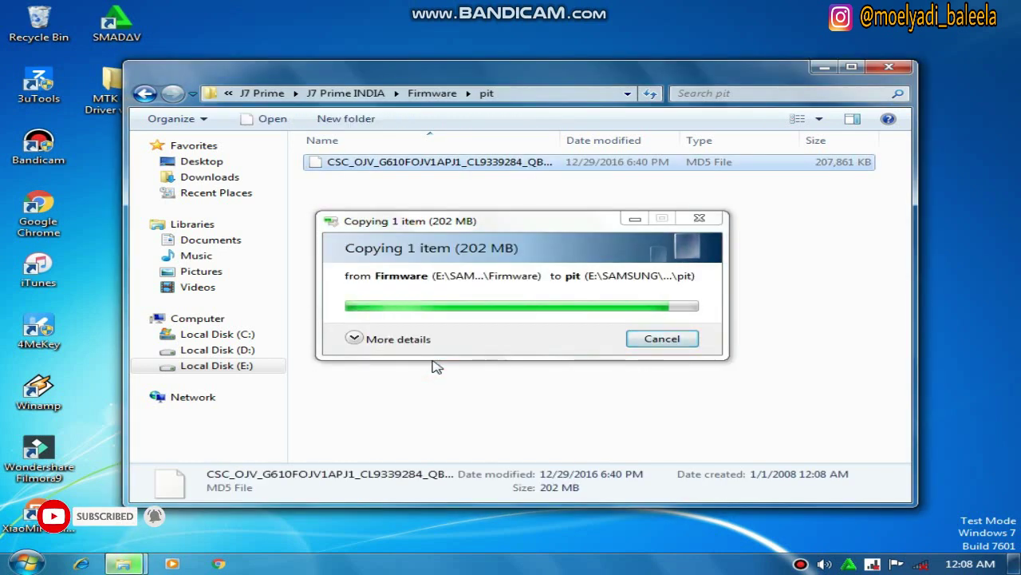
Extract the copied CSC_OJV_G610FOJV1APJ1 file with 7-Zip directly into the pit folder.
{"action": "right_click", "coordinate": [346, 170]}
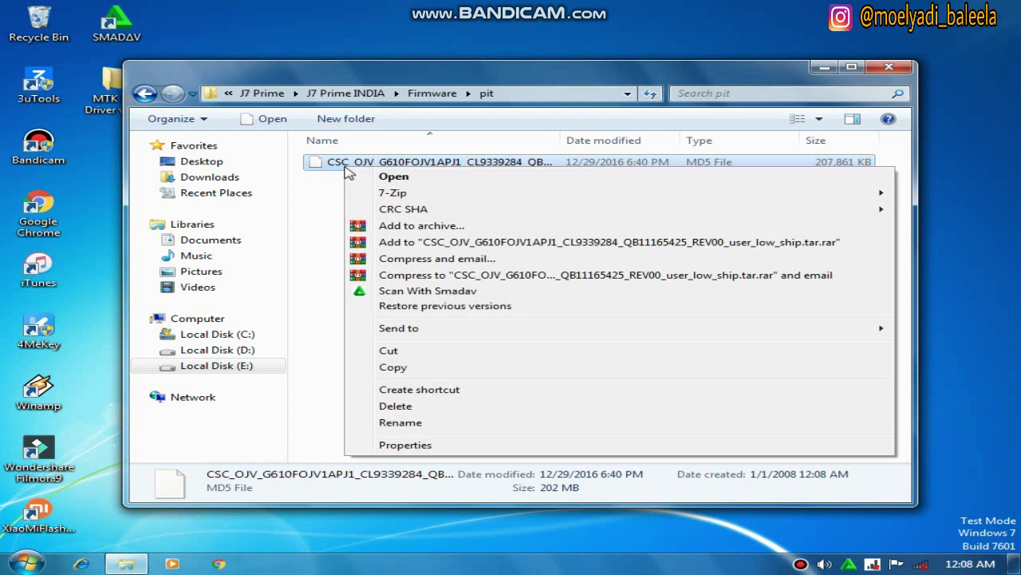
{"action": "mouse_move", "coordinate": [376, 195]}
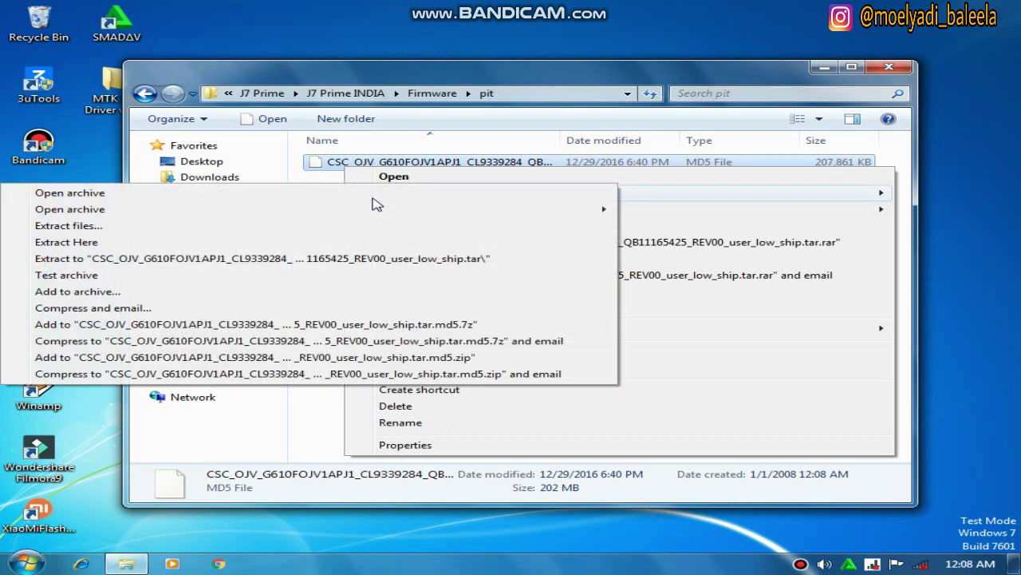
{"action": "left_click", "coordinate": [109, 251]}
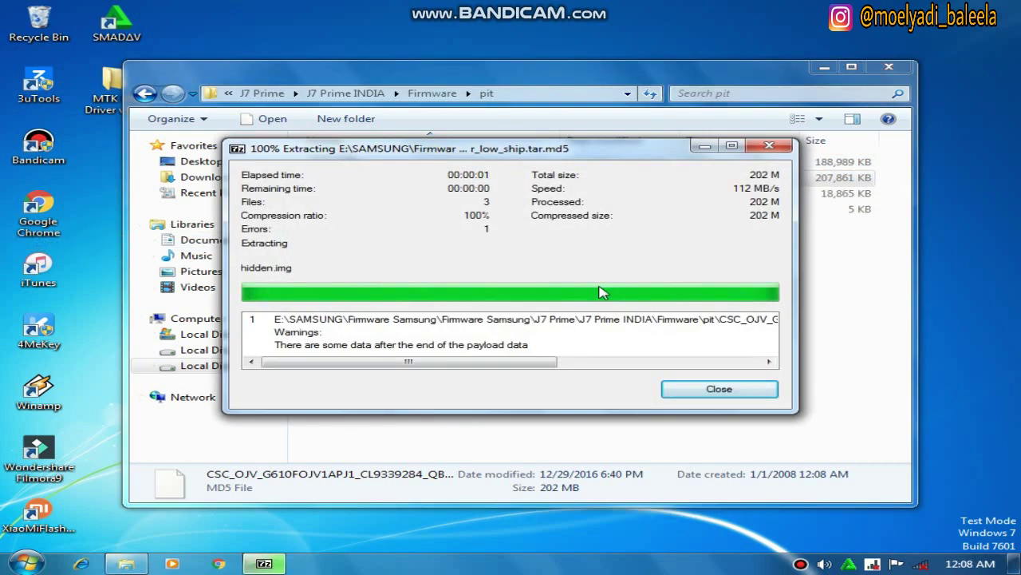
{"action": "left_click", "coordinate": [718, 389]}
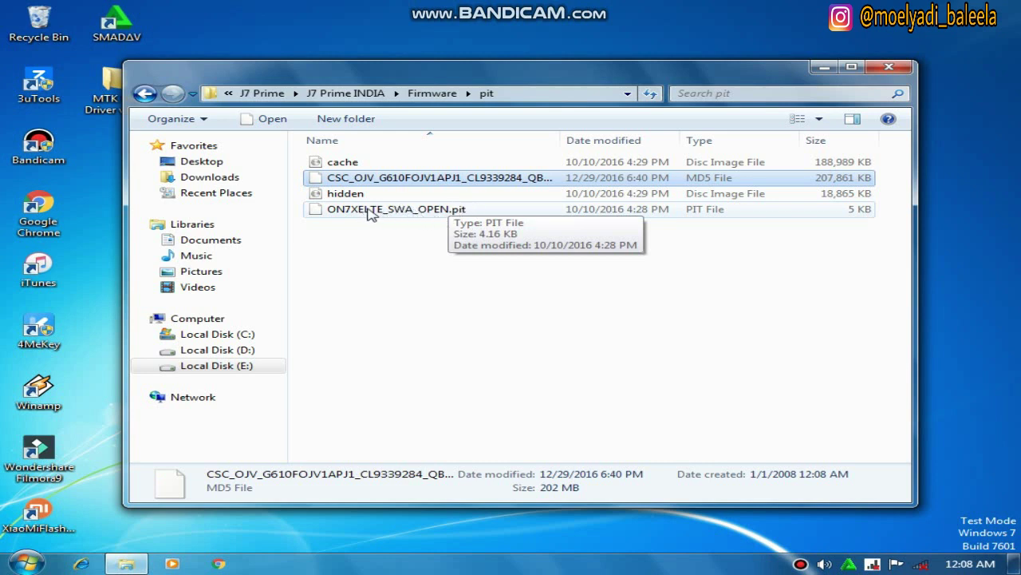
Delete the cache, hidden and CSC_OJV_G610FOJV1APJ1 files from the pit folder, keeping only ON7XELTE_SWA_OPEN.pit.
{"action": "left_click_drag", "start_coordinate": [297, 162], "coordinate": [413, 199]}
{"action": "right_click", "coordinate": [413, 199]}
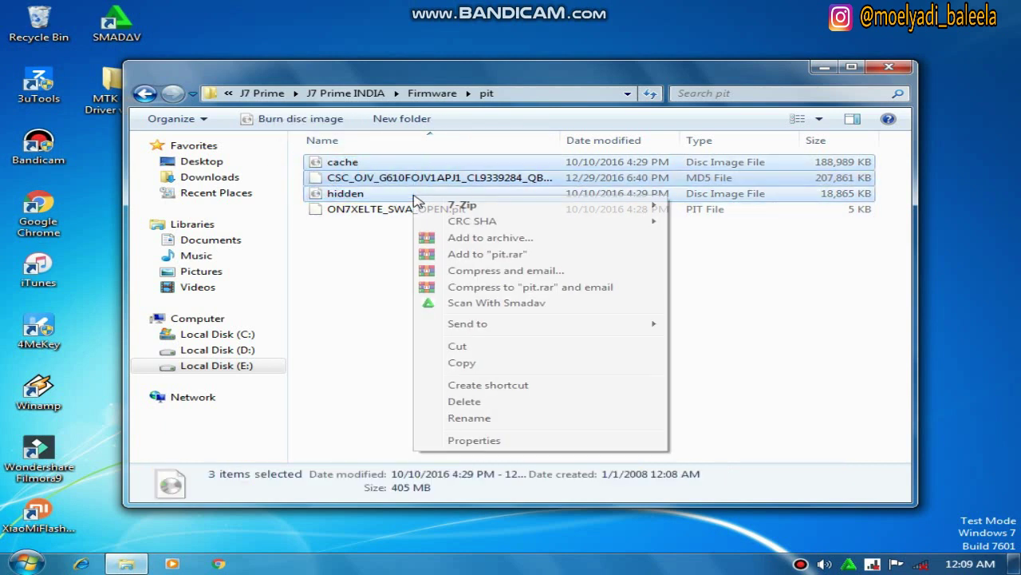
{"action": "left_click", "coordinate": [517, 405]}
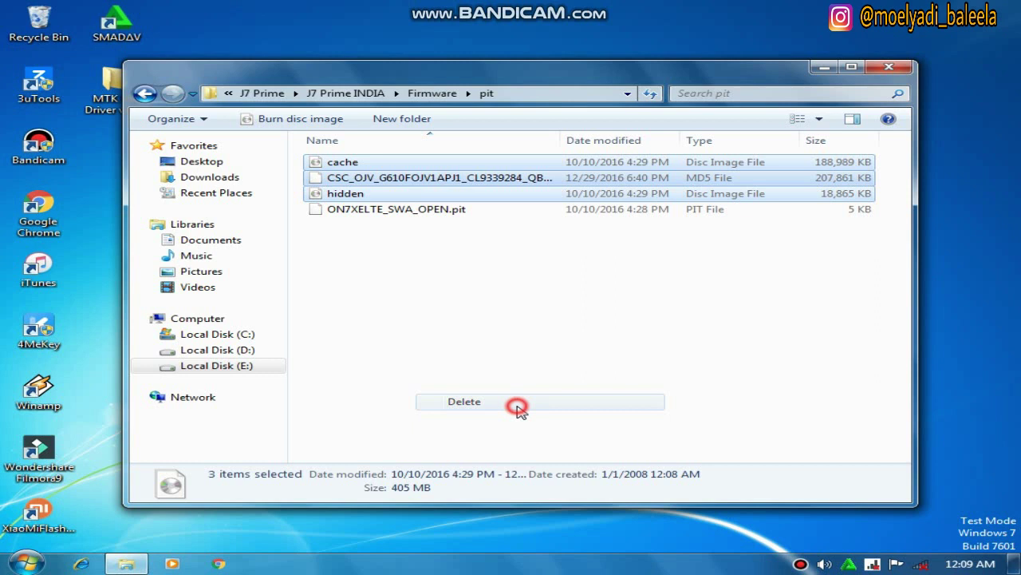
{"action": "left_click", "coordinate": [603, 297]}
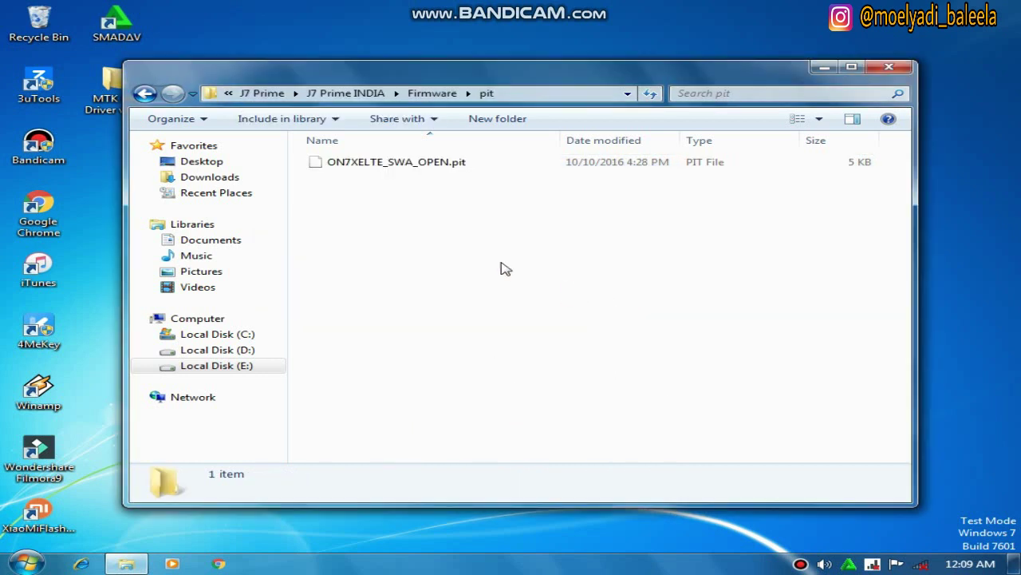
Launch Odin3 v3.12.7 from the odin3_v3.12.7 folder under SAMSUNG, Tool Samsung, Odine.
{"action": "left_click", "coordinate": [144, 94]}
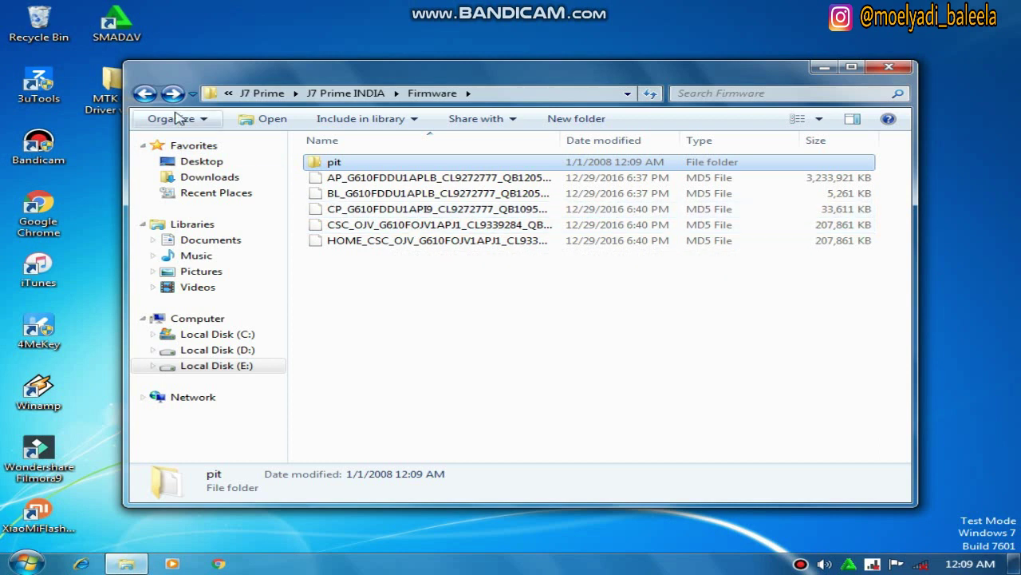
{"action": "left_click", "coordinate": [144, 93]}
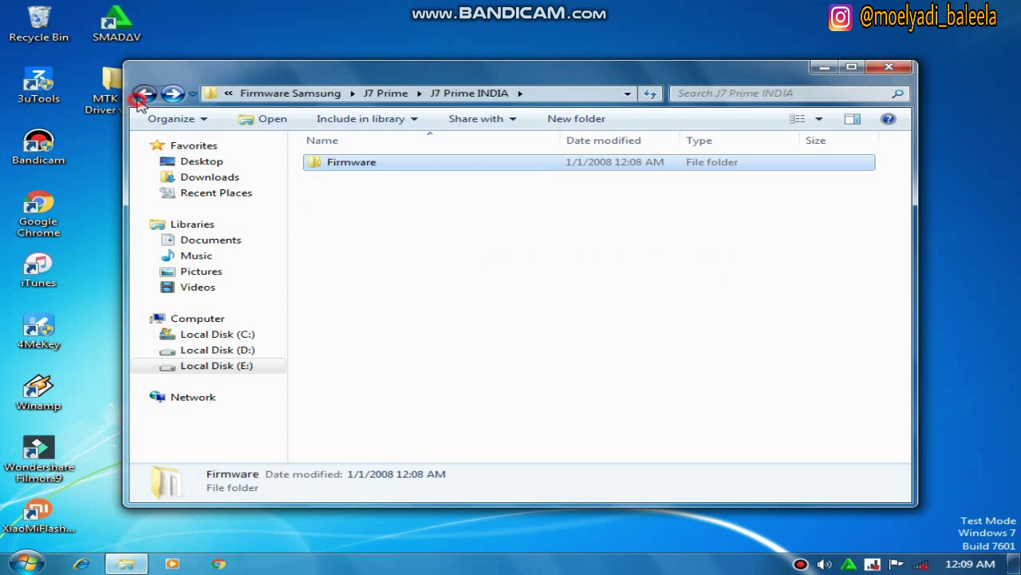
{"action": "left_click", "coordinate": [143, 95]}
{"action": "left_click", "coordinate": [143, 95]}
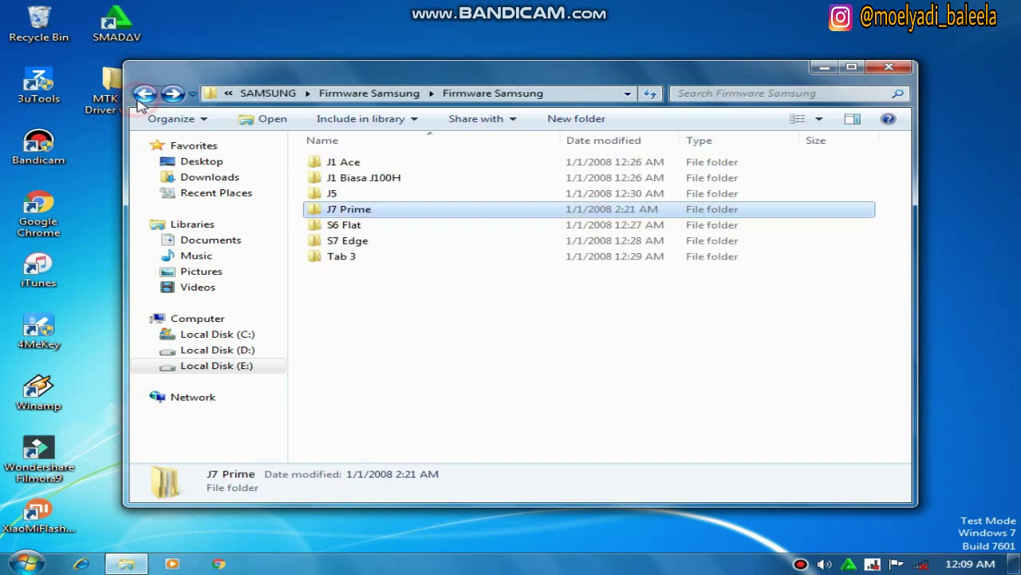
{"action": "left_click", "coordinate": [143, 95]}
{"action": "left_click", "coordinate": [142, 95]}
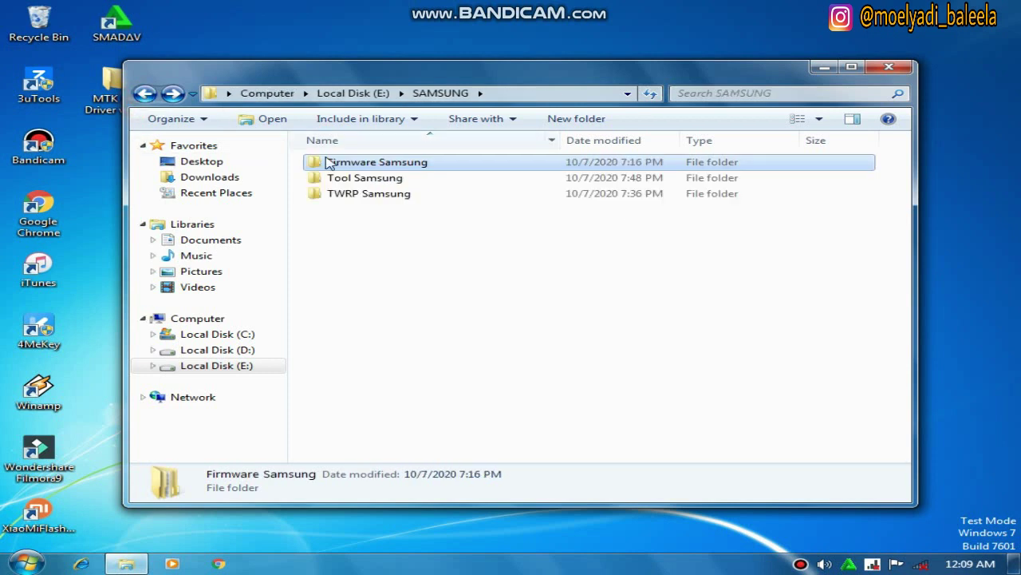
{"action": "double_click", "coordinate": [365, 177]}
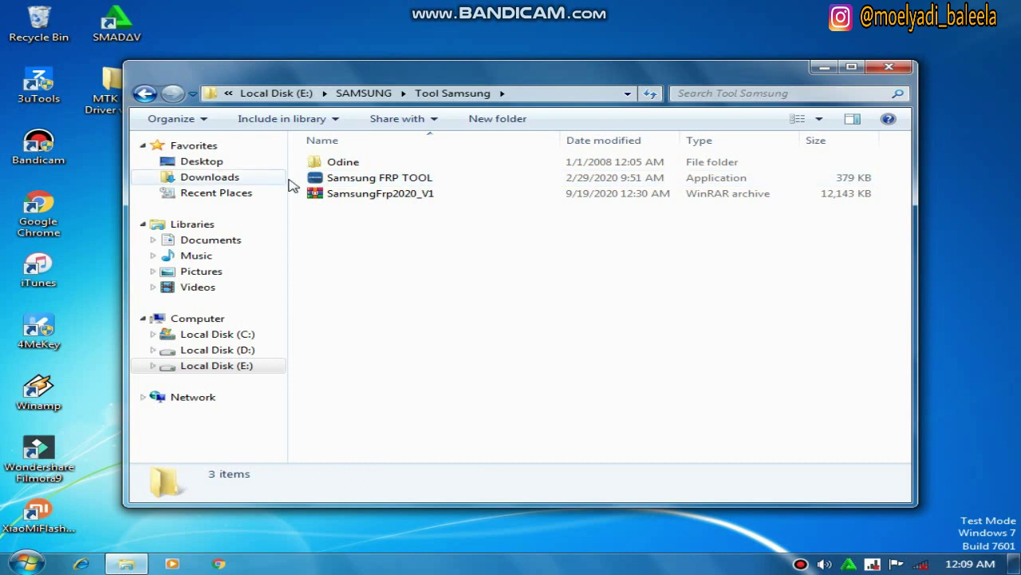
{"action": "double_click", "coordinate": [355, 164]}
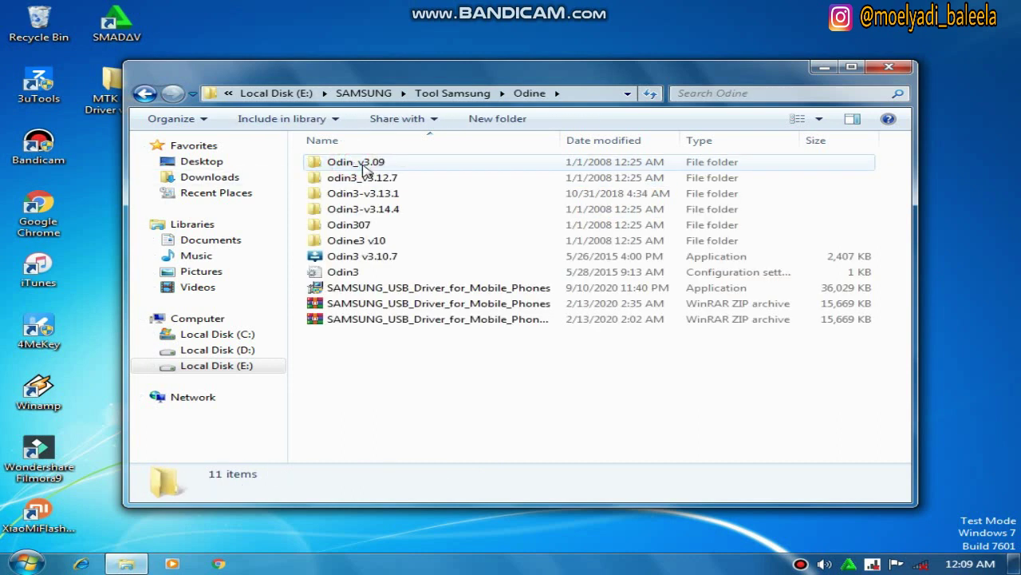
{"action": "double_click", "coordinate": [364, 179]}
{"action": "left_click", "coordinate": [364, 165]}
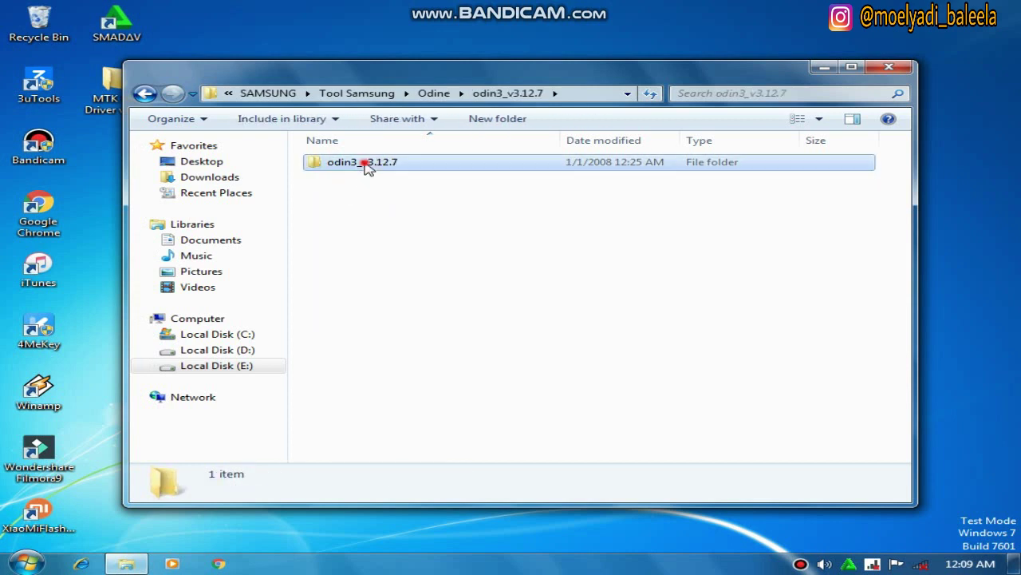
{"action": "double_click", "coordinate": [364, 165]}
{"action": "double_click", "coordinate": [364, 165]}
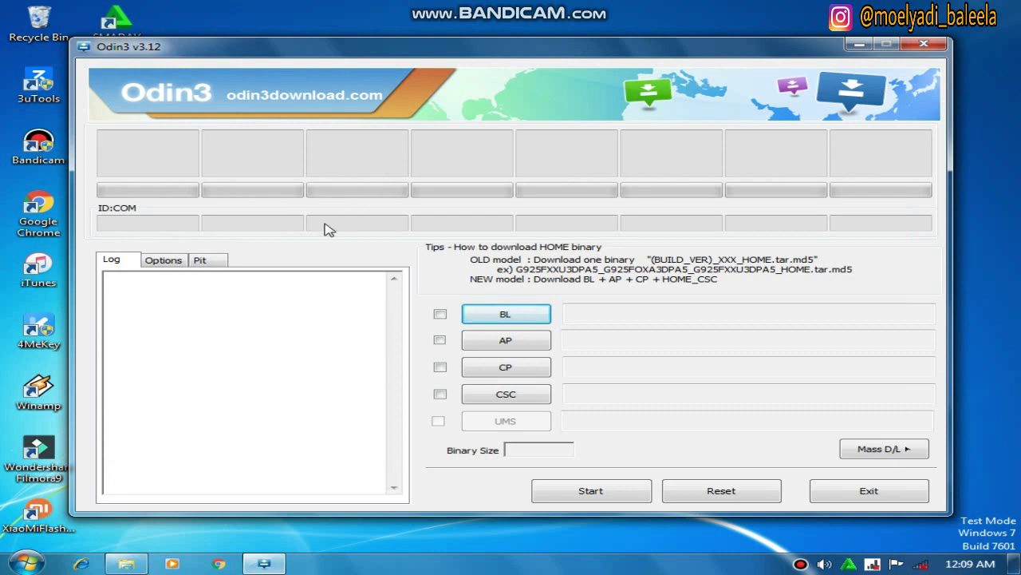
Load ON7XELTE_SWA_OPEN.pit as the PIT file from the J7 Prime INDIA Firmware\pit folder on drive E, then return to the log.
{"action": "left_click", "coordinate": [201, 261]}
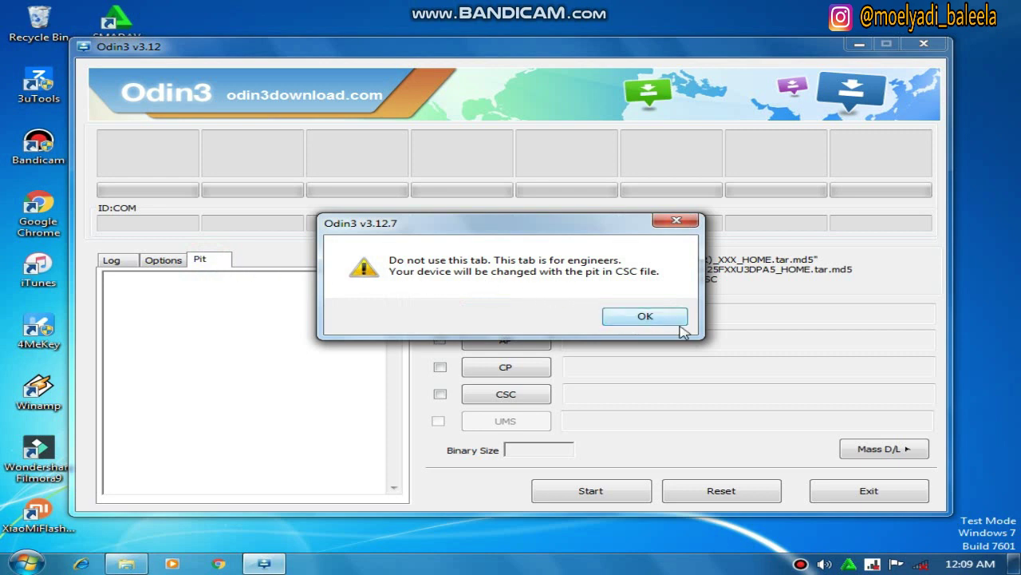
{"action": "left_click", "coordinate": [645, 320]}
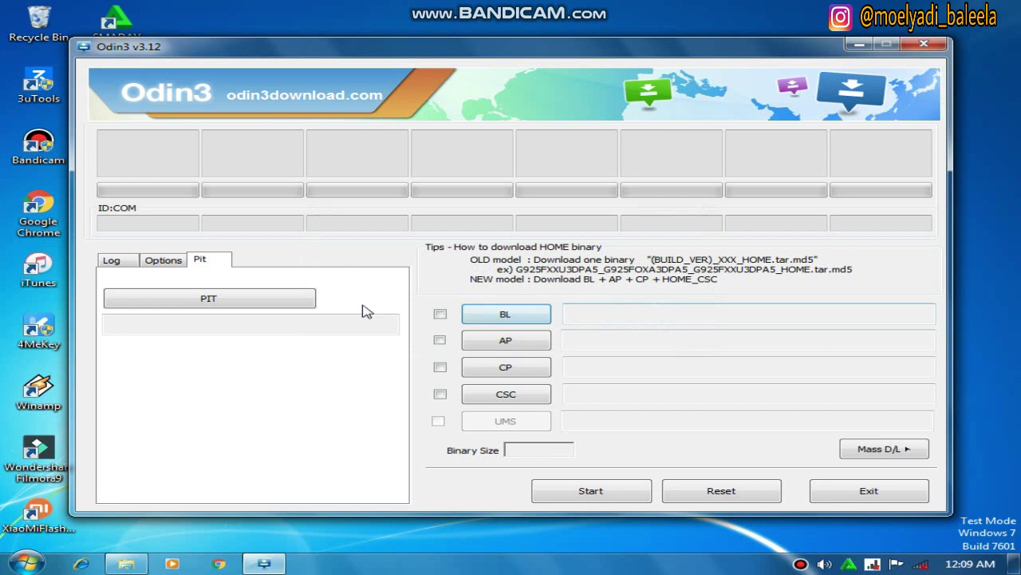
{"action": "left_click", "coordinate": [288, 303]}
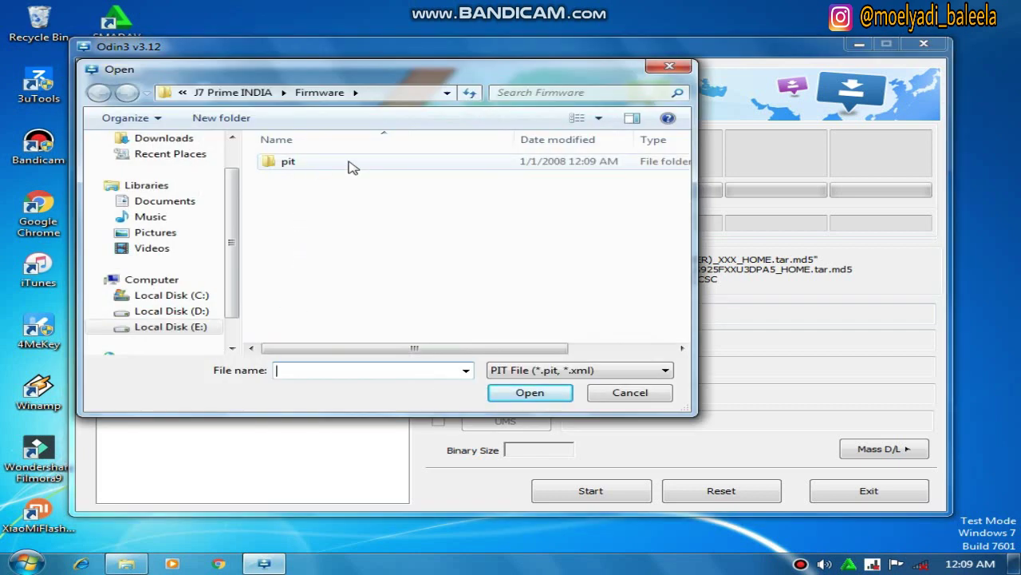
{"action": "left_click", "coordinate": [186, 329]}
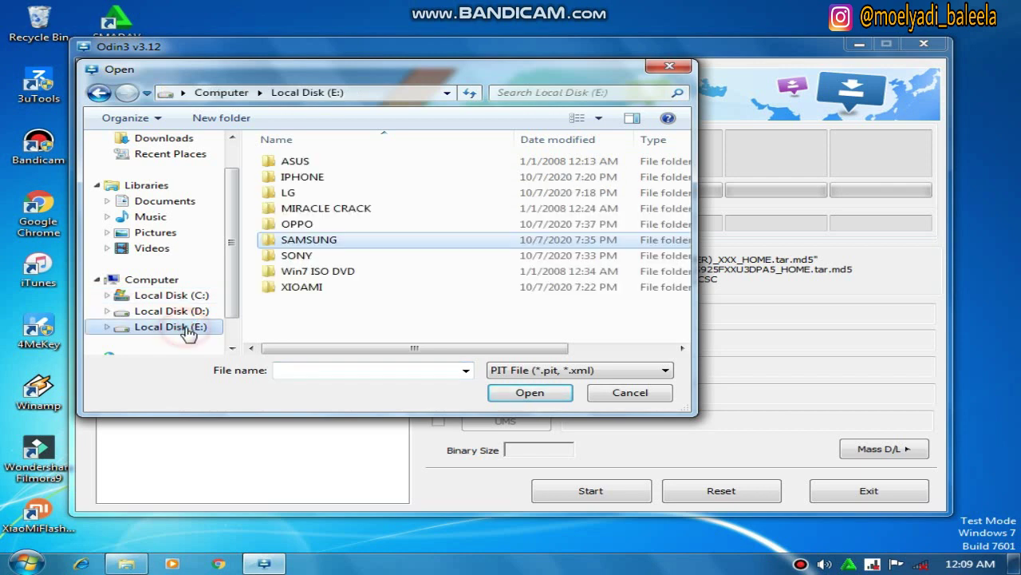
{"action": "double_click", "coordinate": [336, 241]}
{"action": "double_click", "coordinate": [356, 163]}
{"action": "double_click", "coordinate": [354, 164]}
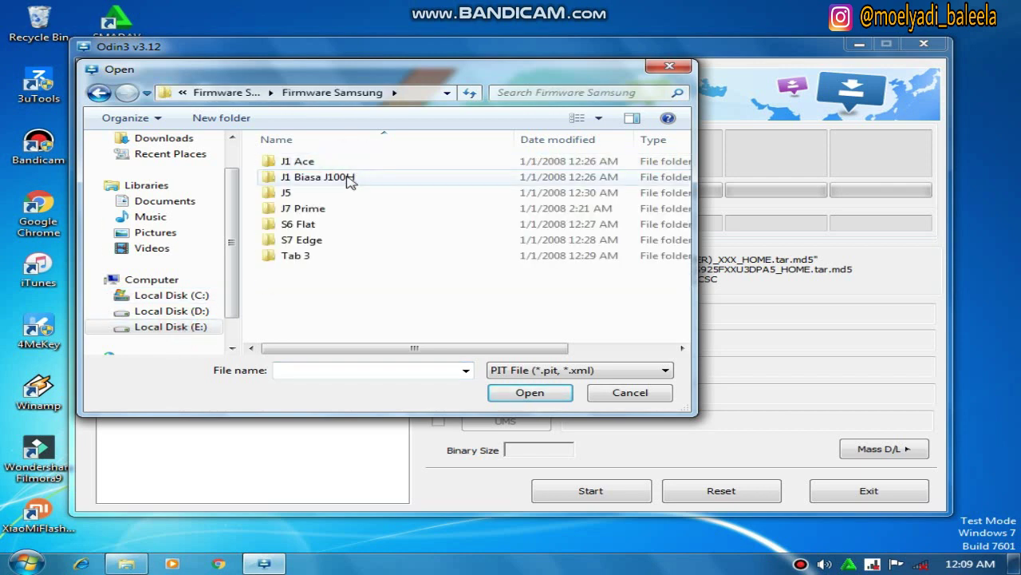
{"action": "double_click", "coordinate": [322, 209]}
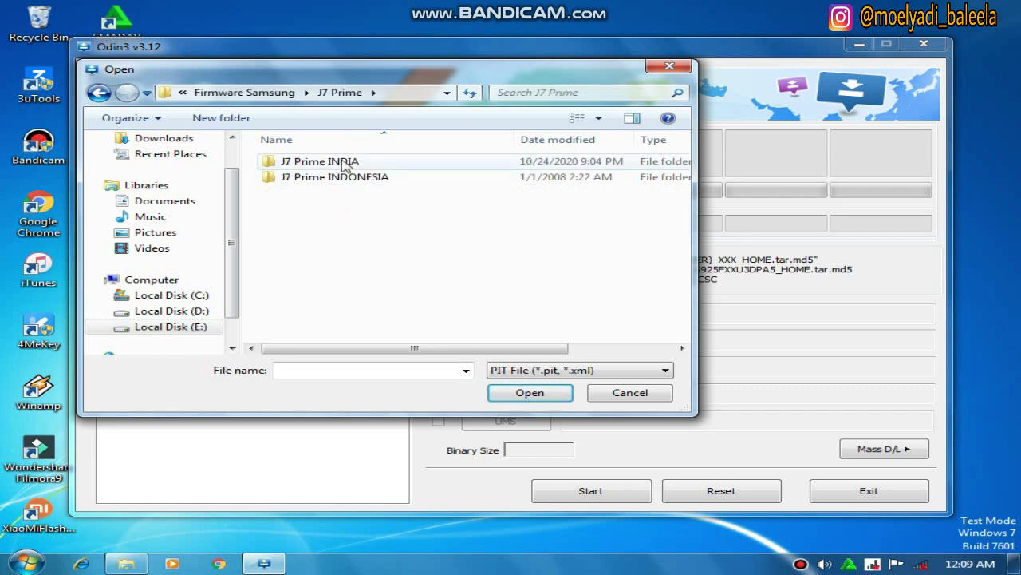
{"action": "double_click", "coordinate": [345, 163]}
{"action": "double_click", "coordinate": [343, 162]}
{"action": "double_click", "coordinate": [345, 163]}
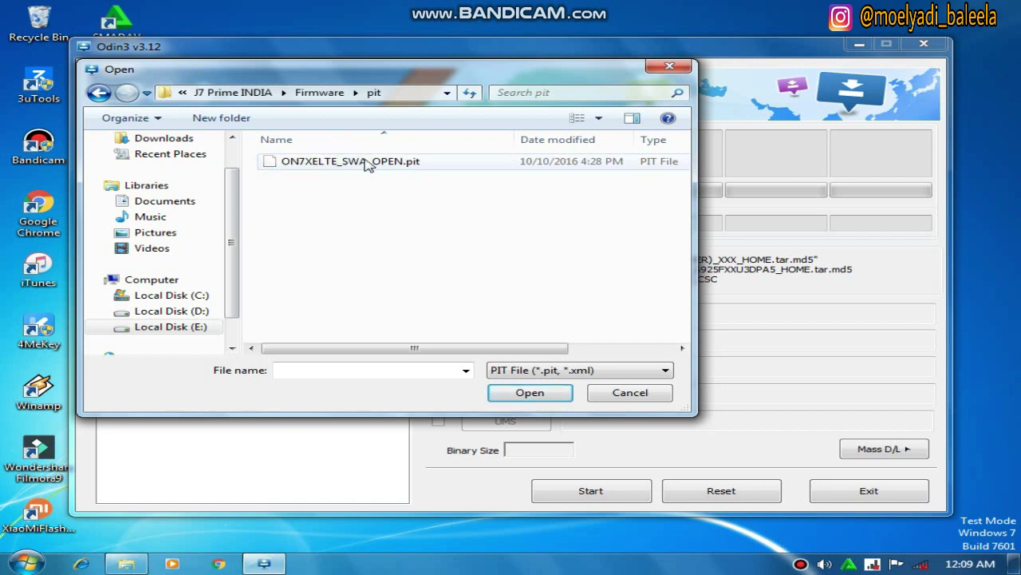
{"action": "left_click", "coordinate": [409, 165]}
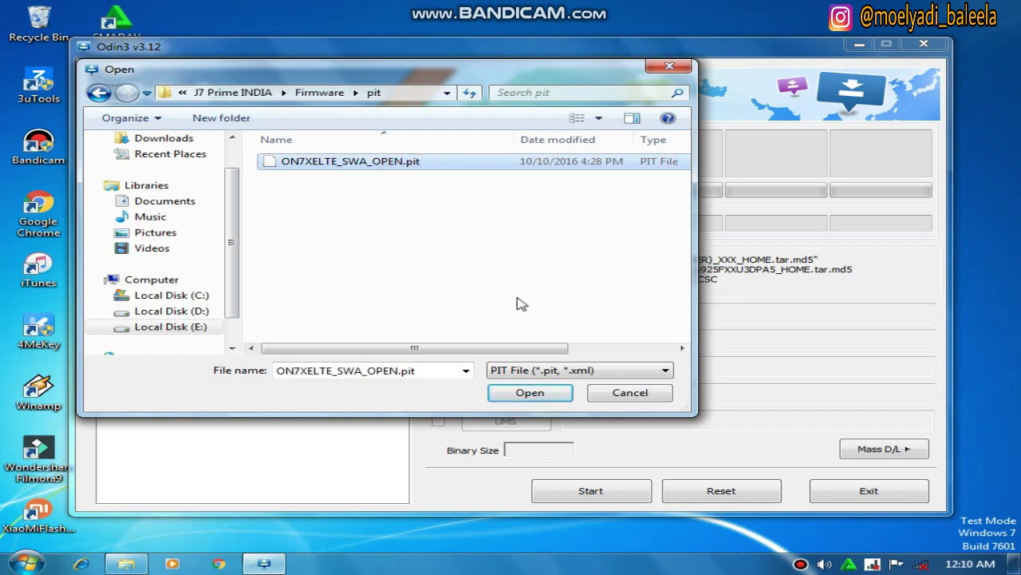
{"action": "left_click", "coordinate": [530, 392]}
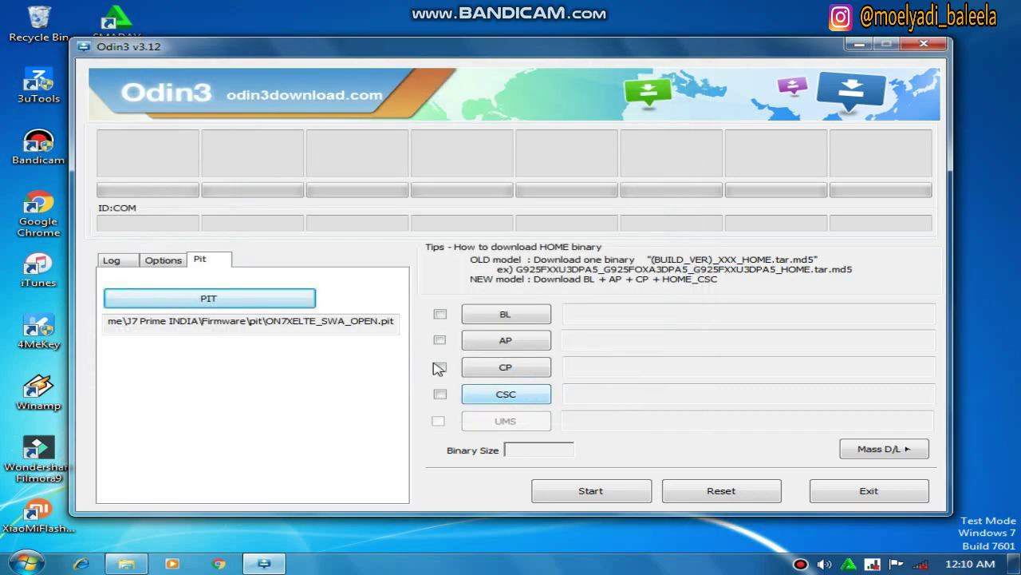
{"action": "left_click", "coordinate": [115, 260]}
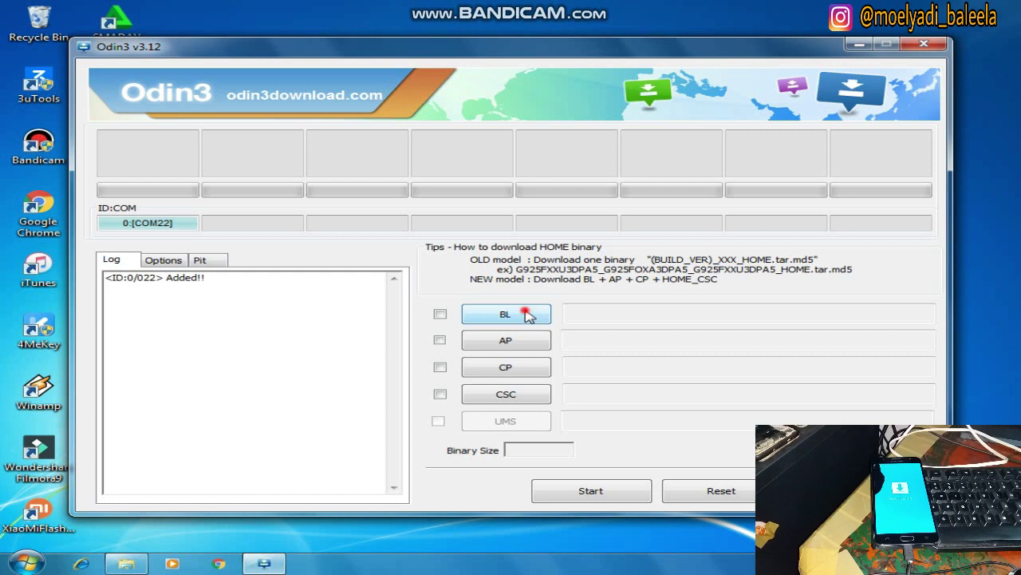
Load BL_G610FDDU1APLB_CL9272777 as the BL file from SAMSUNG, Firmware Samsung, J7 Prime, J7 Prime INDIA, Firmware on drive E.
{"action": "left_click", "coordinate": [526, 314]}
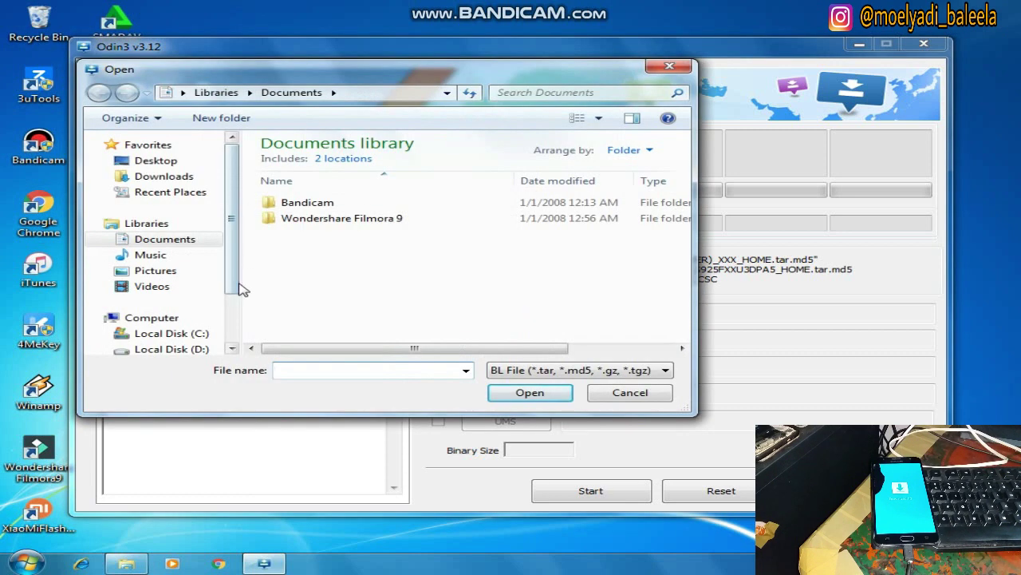
{"action": "left_click_drag", "start_coordinate": [230, 277], "coordinate": [205, 319]}
{"action": "left_click", "coordinate": [205, 302]}
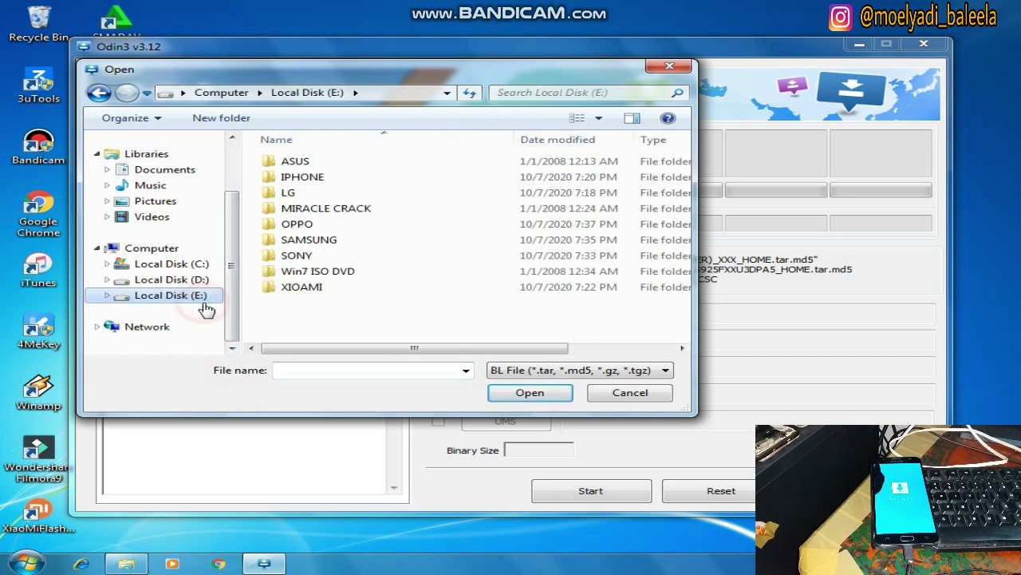
{"action": "left_click", "coordinate": [356, 249]}
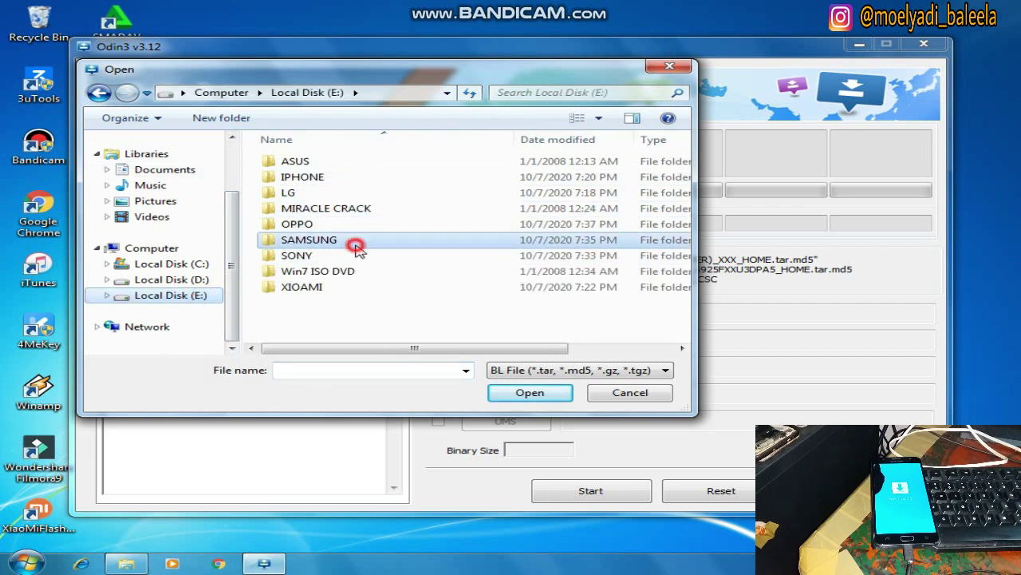
{"action": "double_click", "coordinate": [356, 248]}
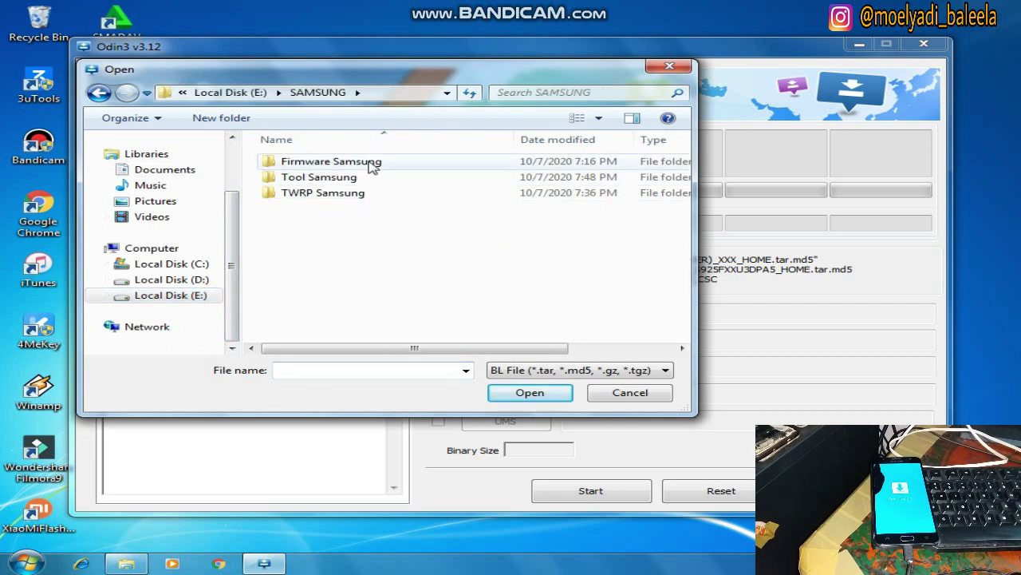
{"action": "double_click", "coordinate": [371, 162]}
{"action": "double_click", "coordinate": [371, 161]}
{"action": "double_click", "coordinate": [366, 209]}
{"action": "double_click", "coordinate": [381, 161]}
{"action": "double_click", "coordinate": [381, 161]}
{"action": "left_click", "coordinate": [382, 177]}
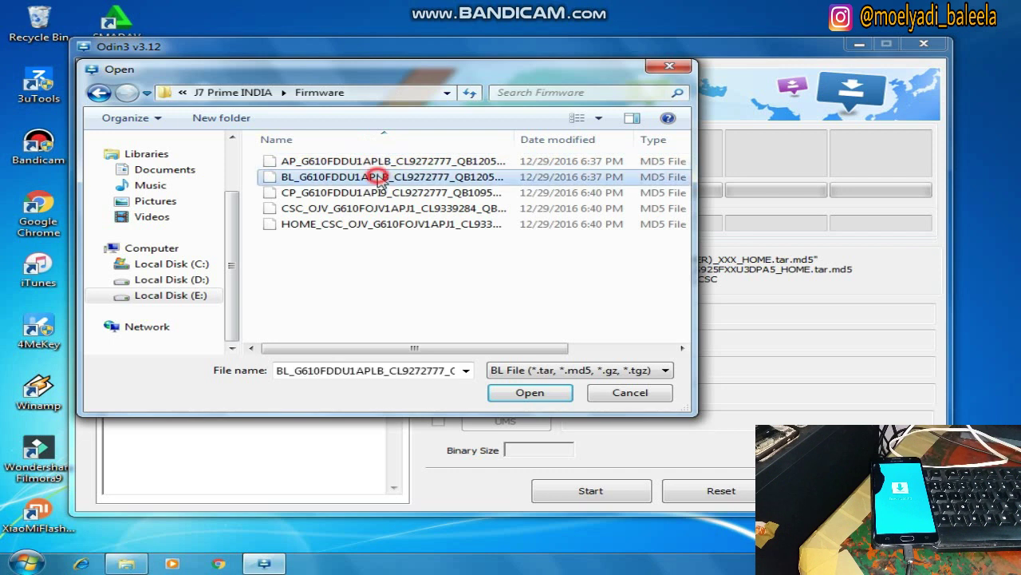
{"action": "left_click", "coordinate": [532, 393]}
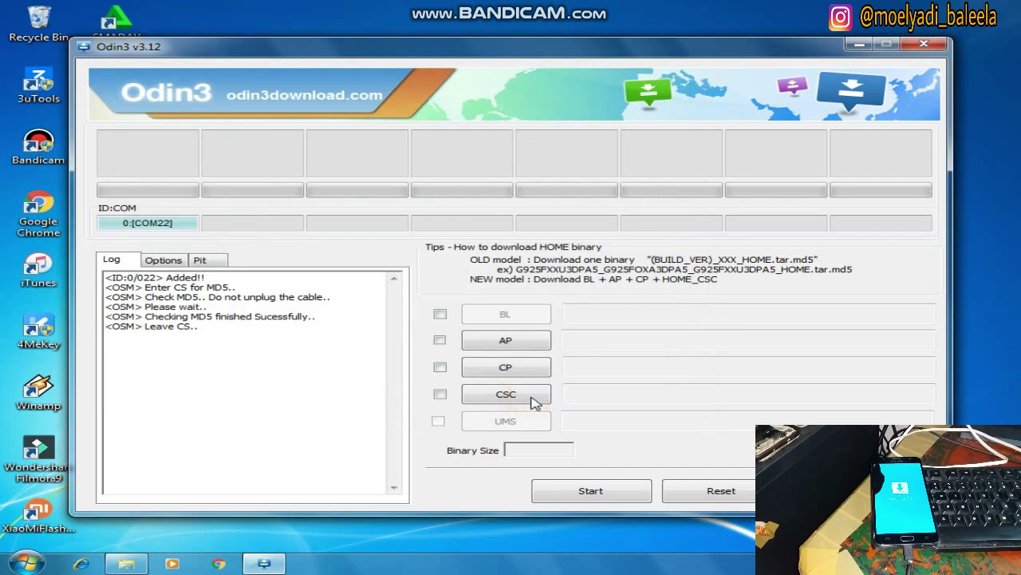
{"action": "left_click", "coordinate": [533, 399]}
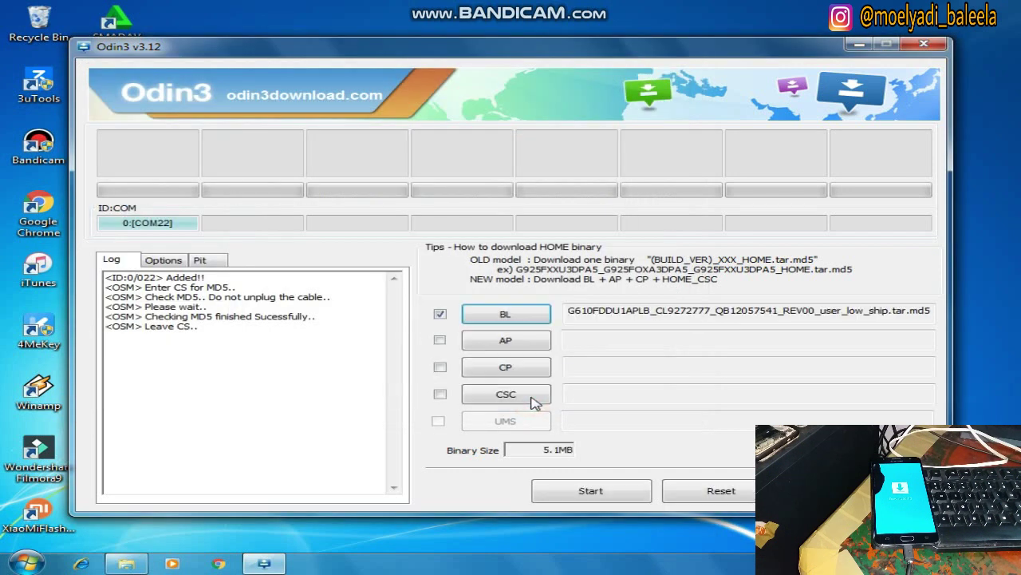
Load the AP_G610FDDU1APLB_CL9272777 firmware file into the AP slot.
{"action": "left_click", "coordinate": [503, 342]}
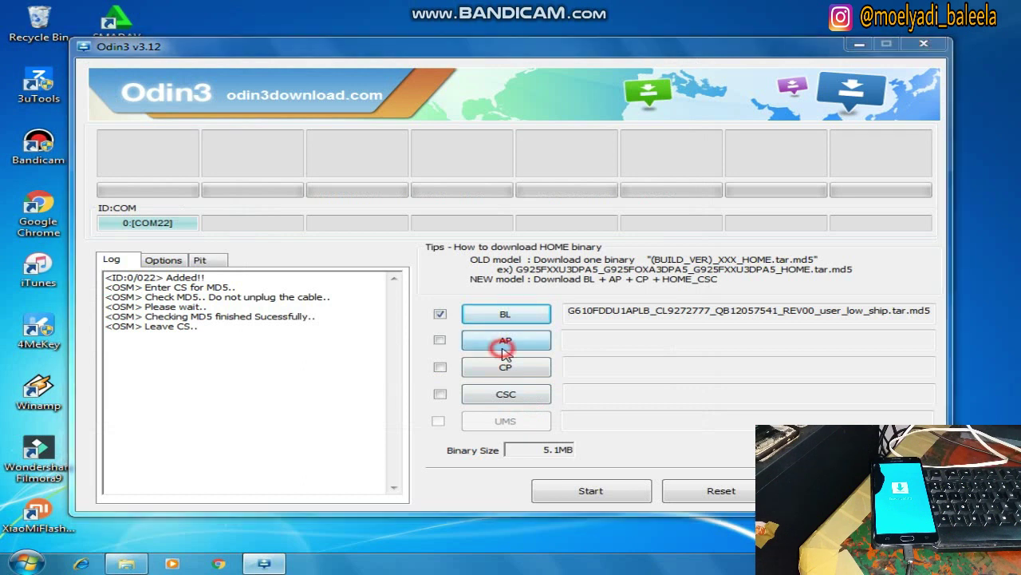
{"action": "left_click", "coordinate": [383, 162]}
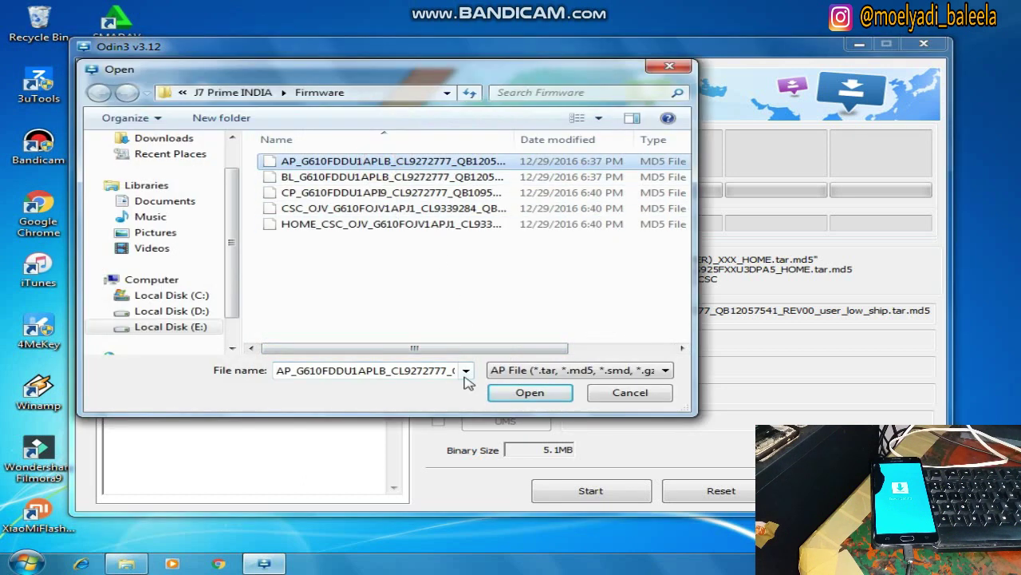
{"action": "left_click", "coordinate": [527, 393]}
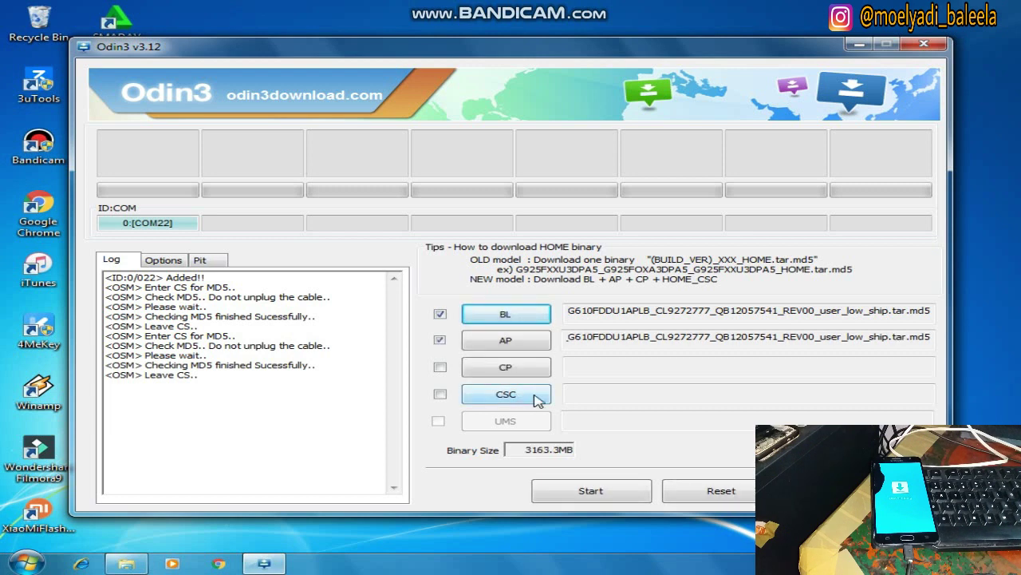
Load the CP_G610FDDU1API9_CL9272777 firmware file into the CP slot.
{"action": "left_click", "coordinate": [525, 371]}
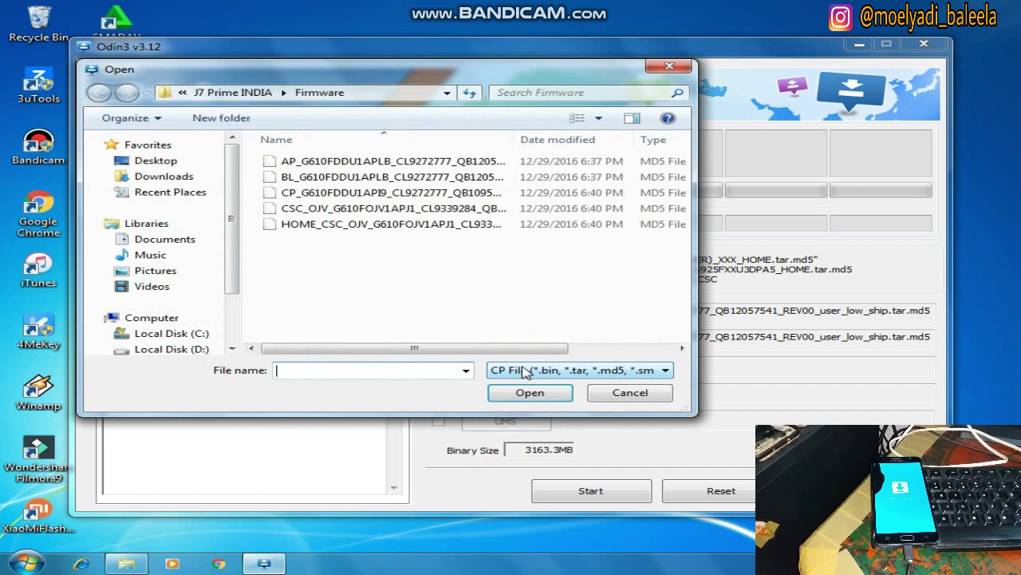
{"action": "left_click", "coordinate": [372, 193]}
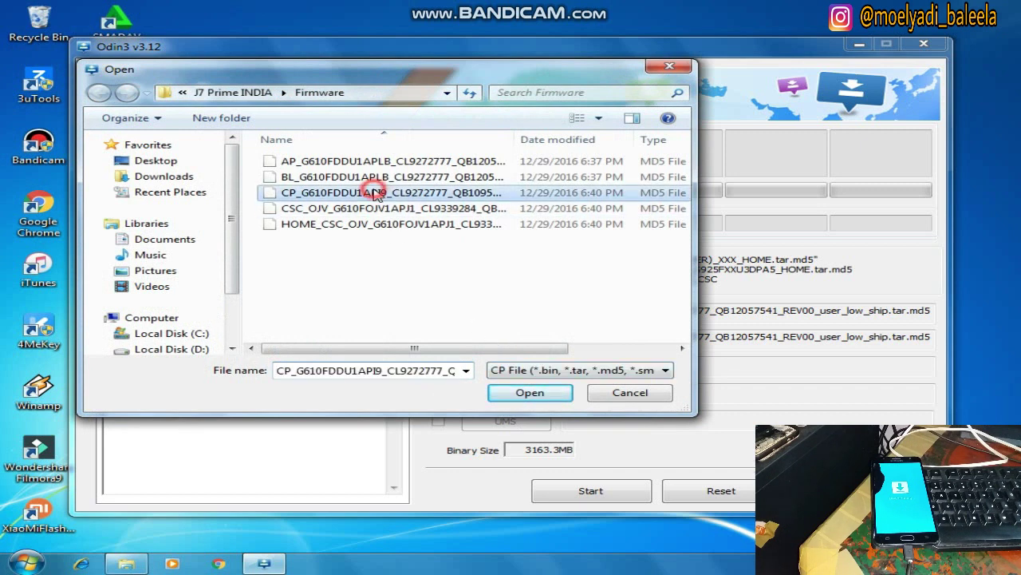
{"action": "left_click", "coordinate": [534, 395]}
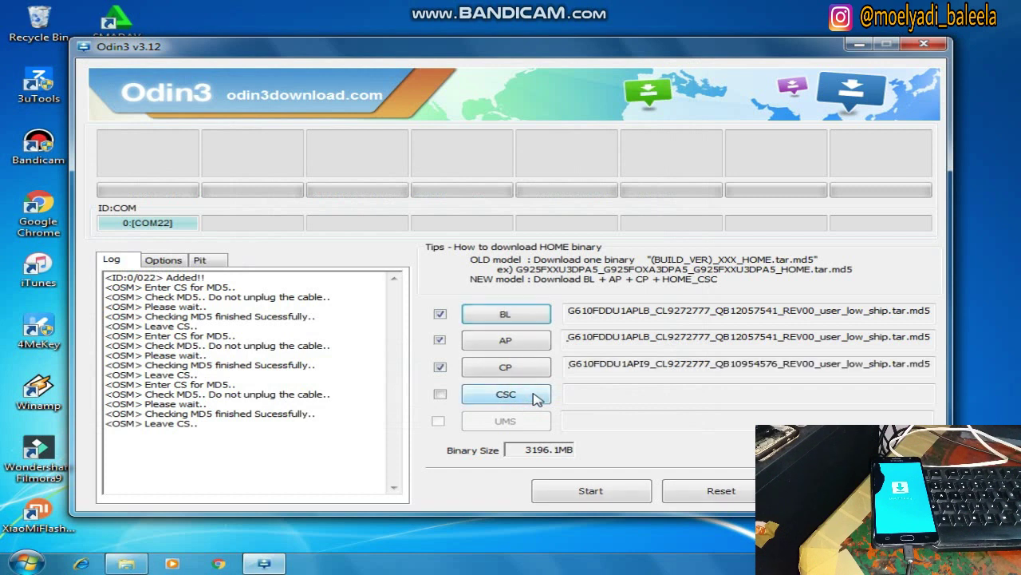
Load CSC_OJV_G610FOJV1APJ1_CL9339284 into the CSC slot and start flashing the phone.
{"action": "left_click", "coordinate": [536, 397]}
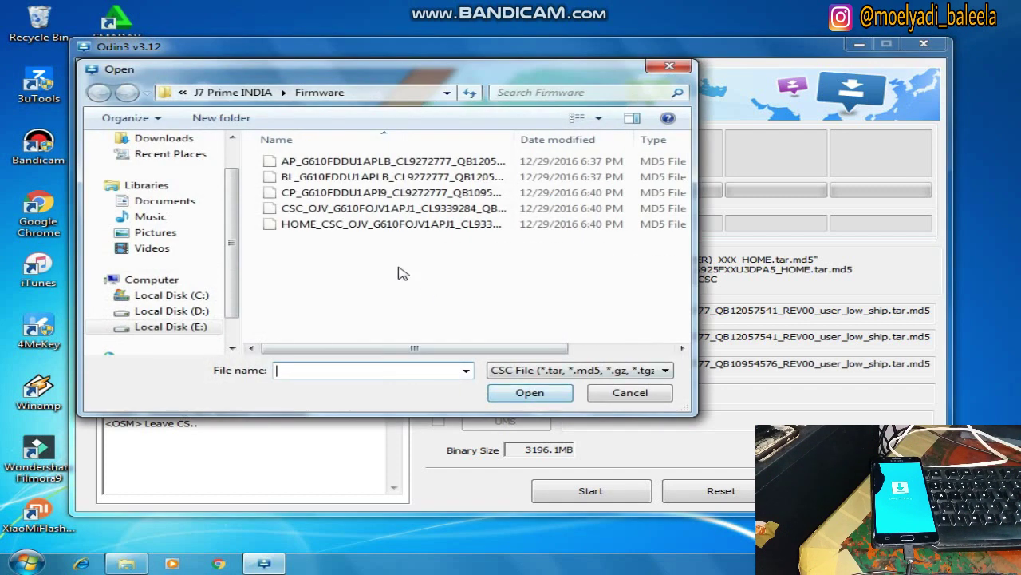
{"action": "left_click", "coordinate": [359, 209]}
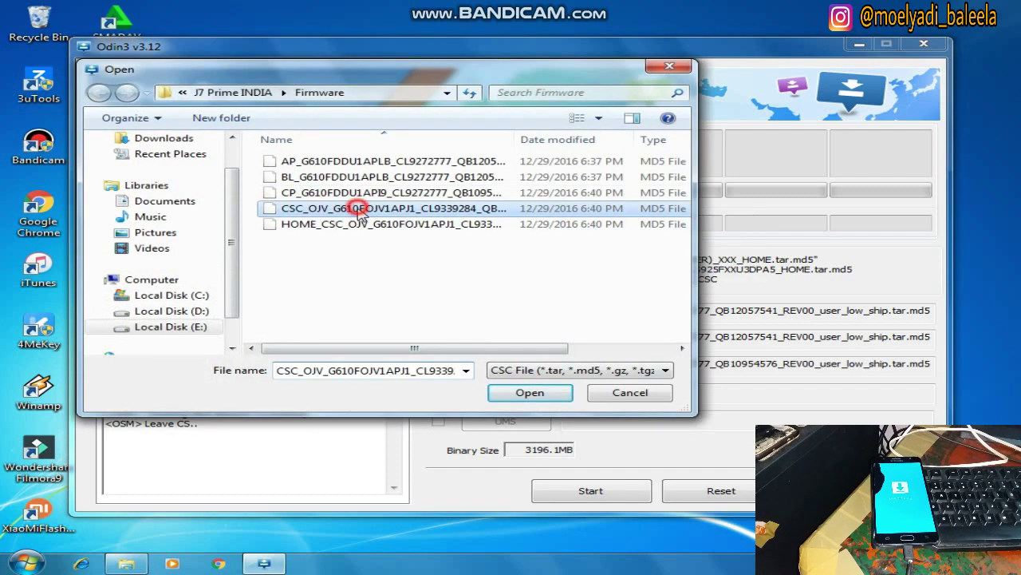
{"action": "left_click", "coordinate": [527, 393]}
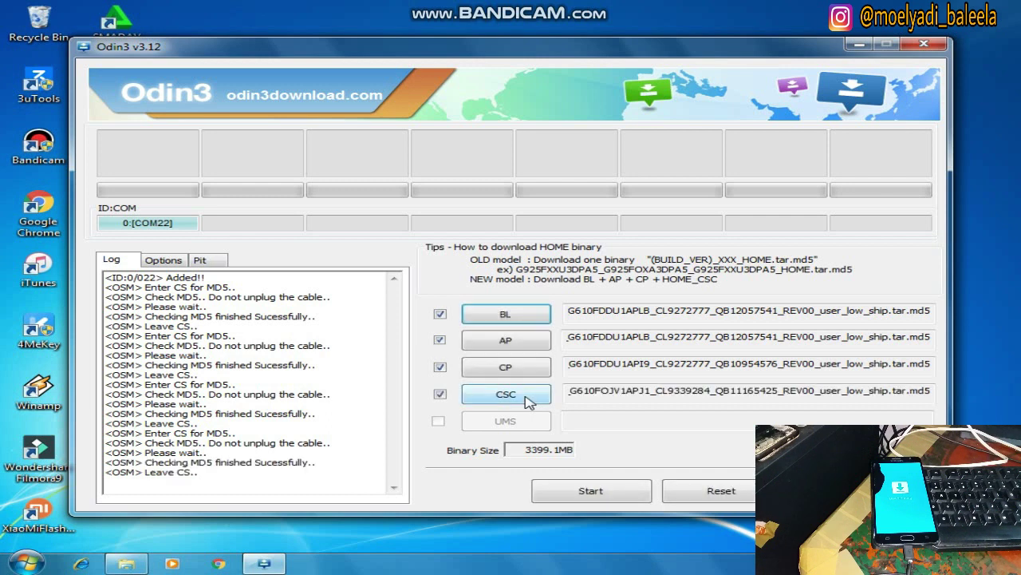
{"action": "left_click", "coordinate": [592, 491]}
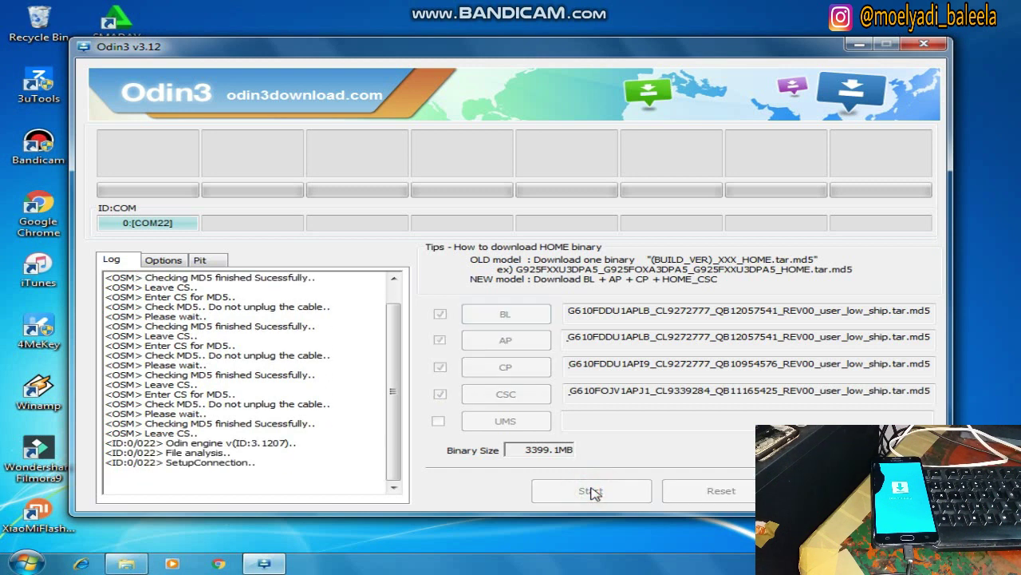